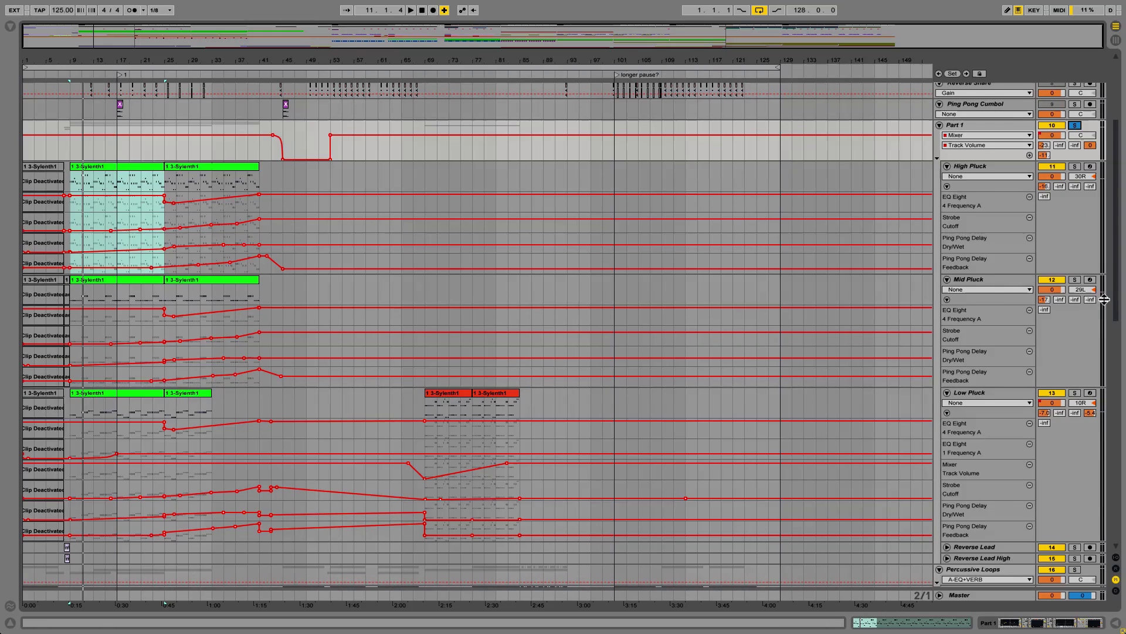
Play the soloed Part 1 group from bar 11 and stop playback.
key(space)
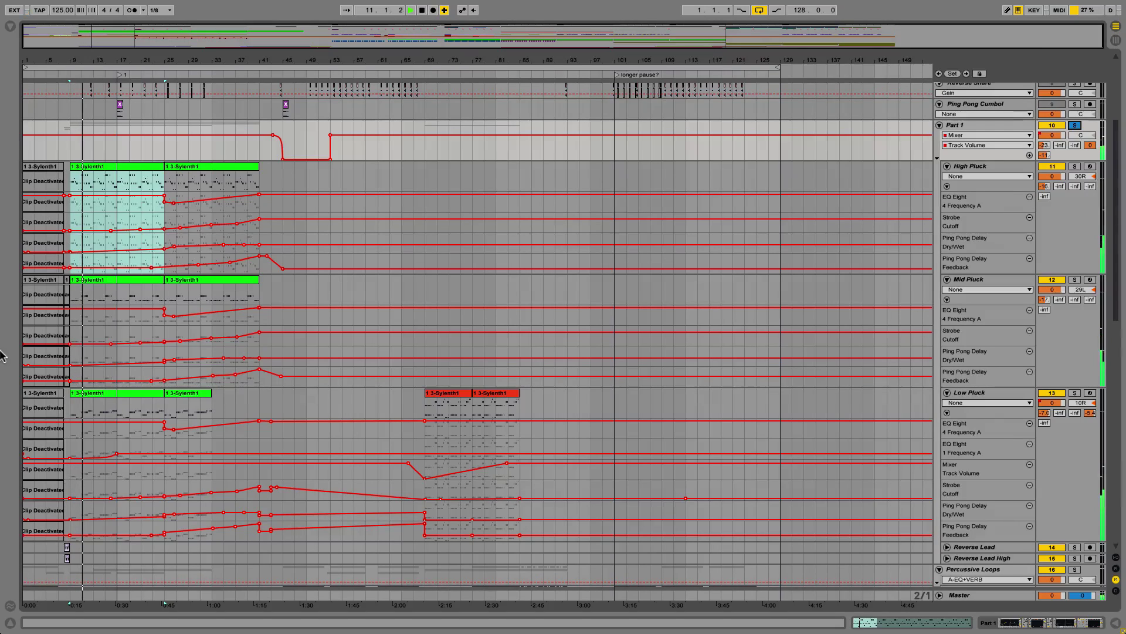
key(space)
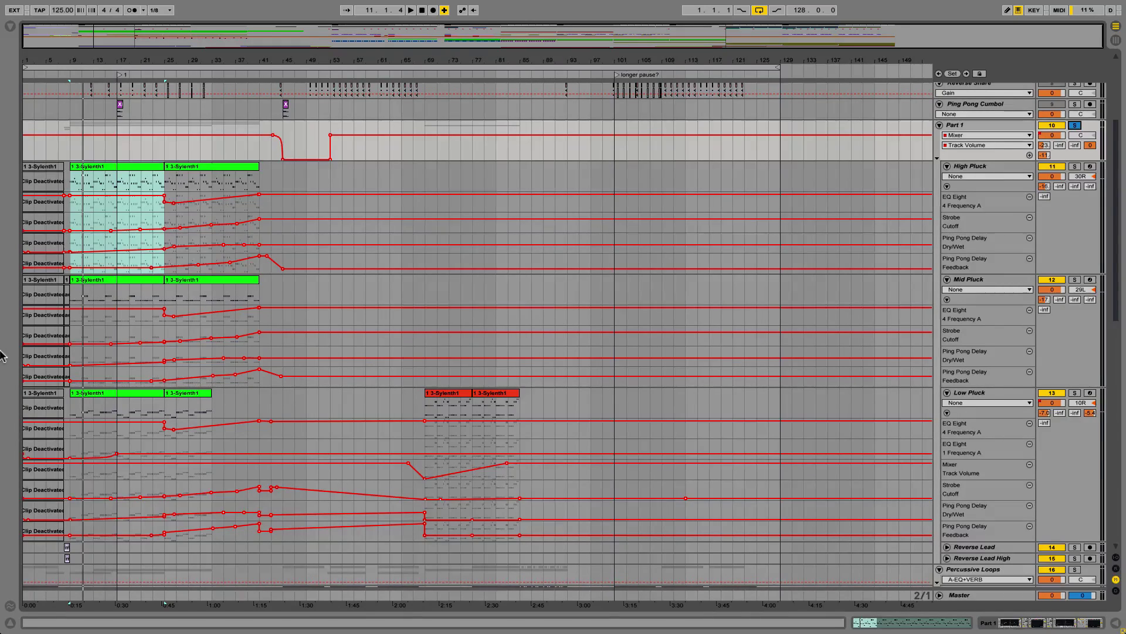
Show the Mixer's Track Volume automation on the High Pluck track.
click(985, 166)
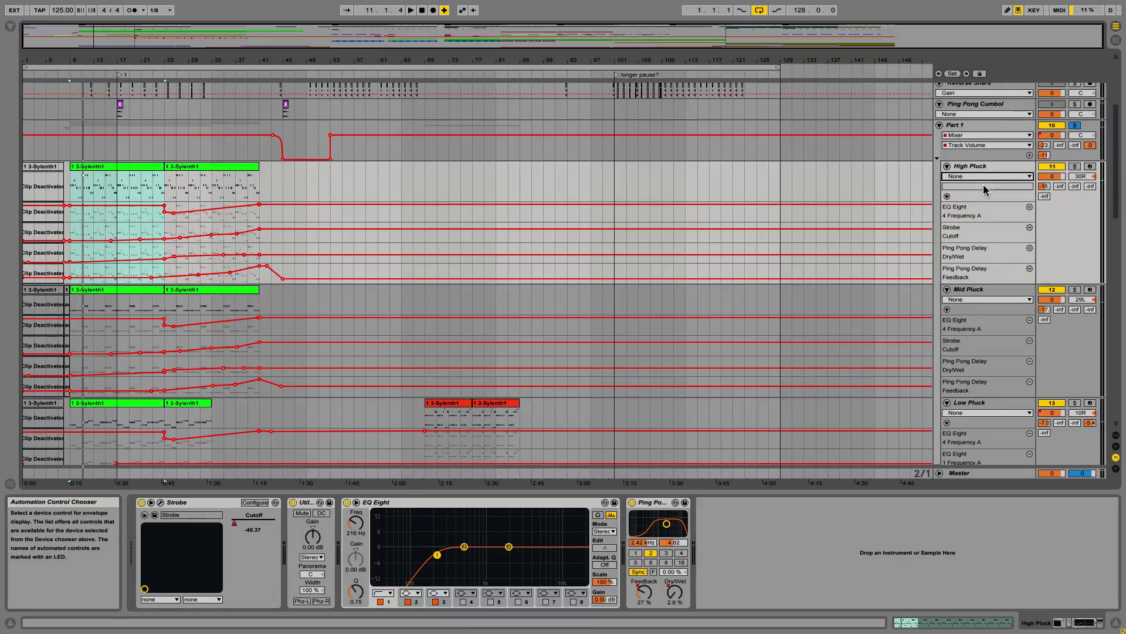
click(986, 177)
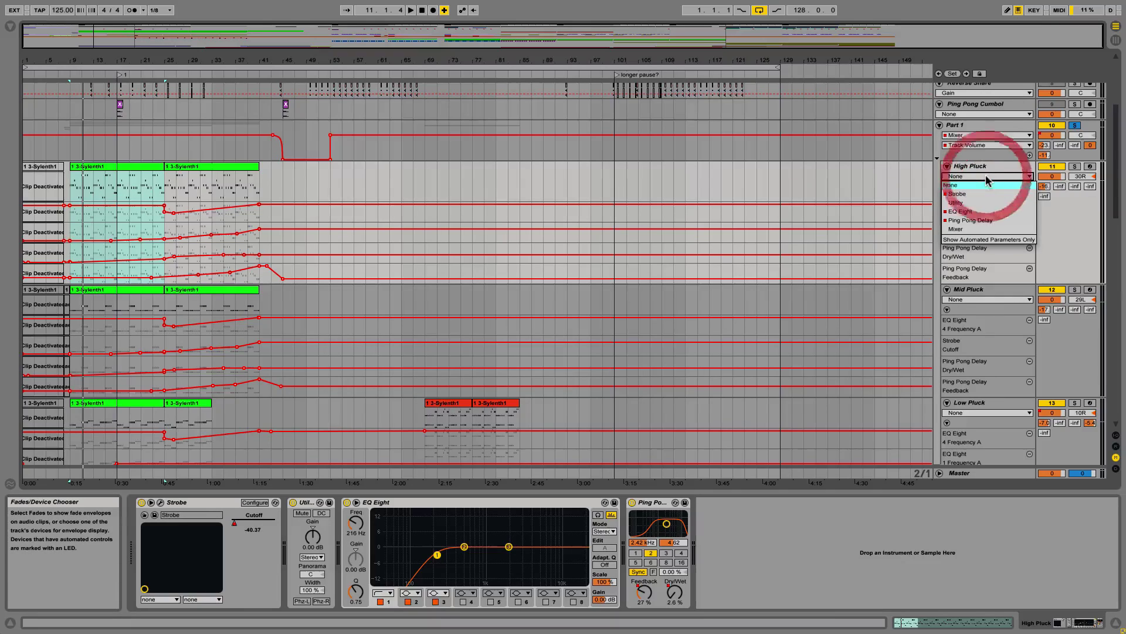
click(958, 230)
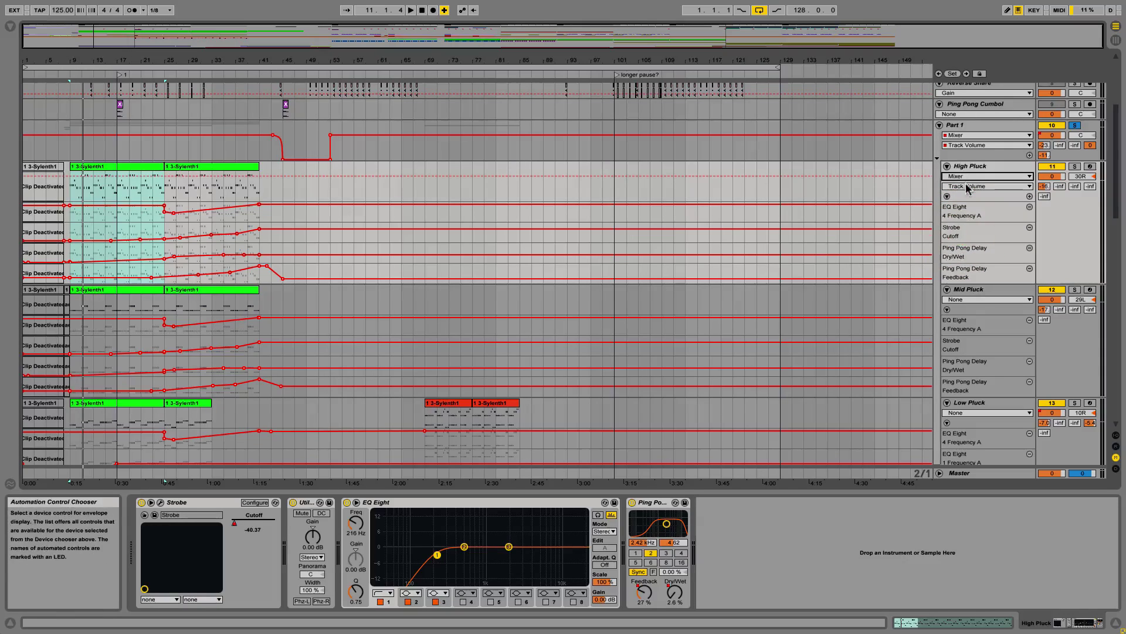
click(986, 186)
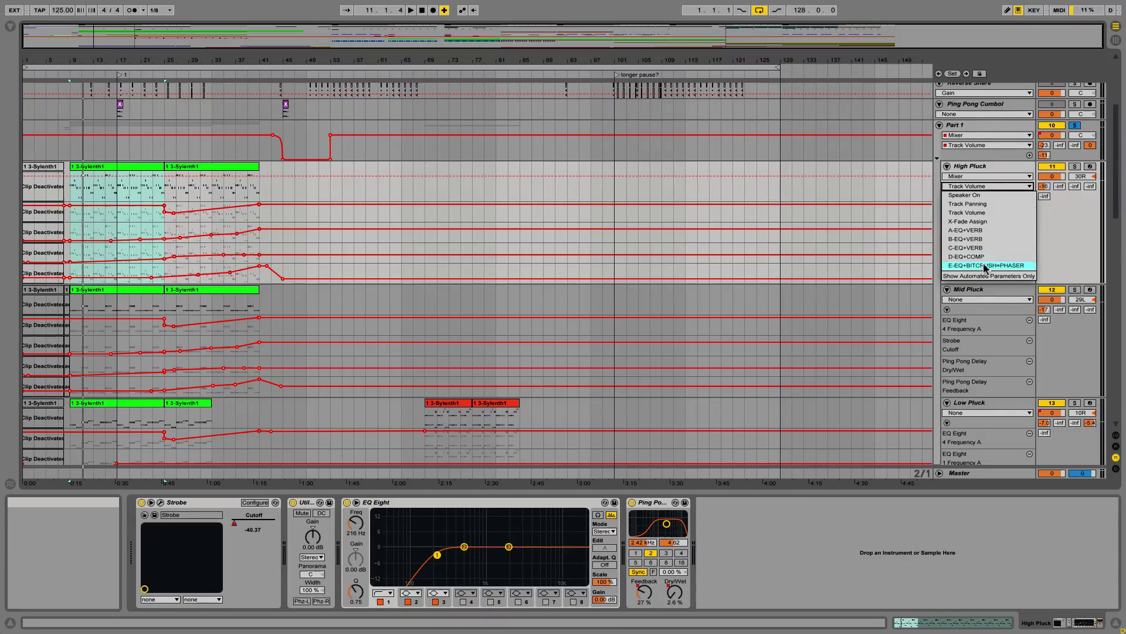
click(989, 214)
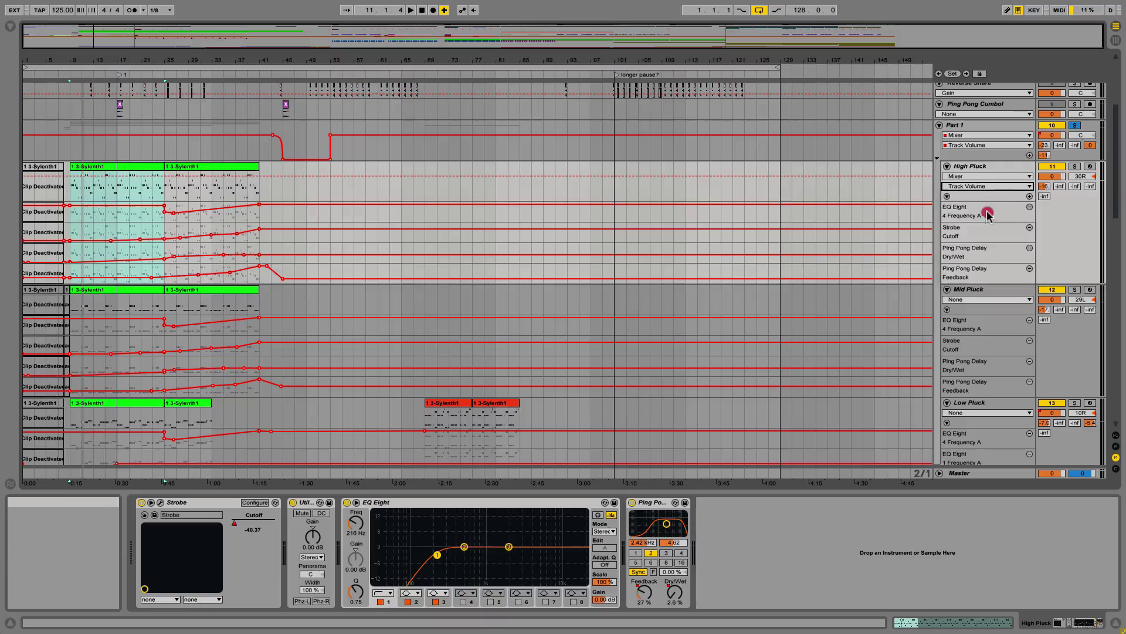
Show EQ Eight's 3 Frequency A envelope on High Pluck and make its 4 Frequency A lane taller.
click(442, 603)
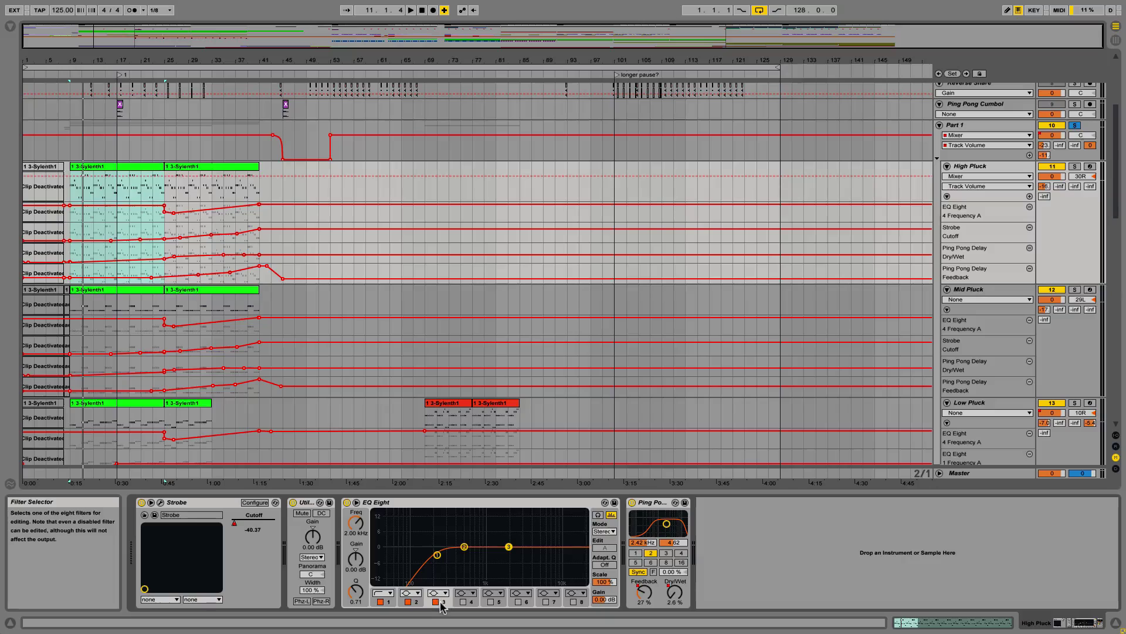
click(356, 524)
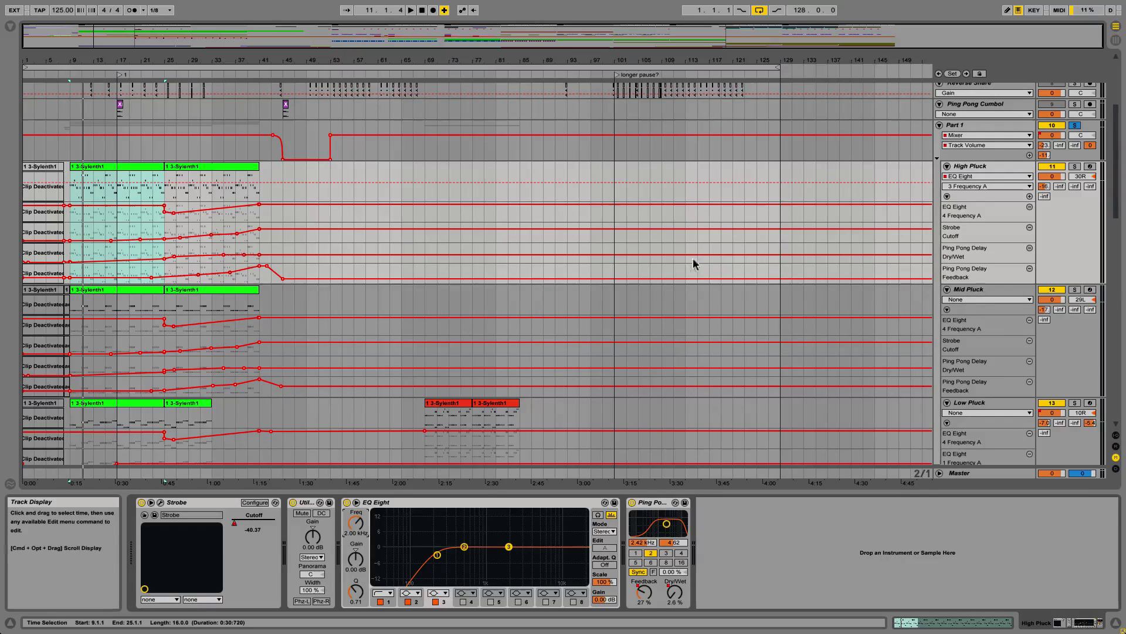
drag(971, 222, 970, 262)
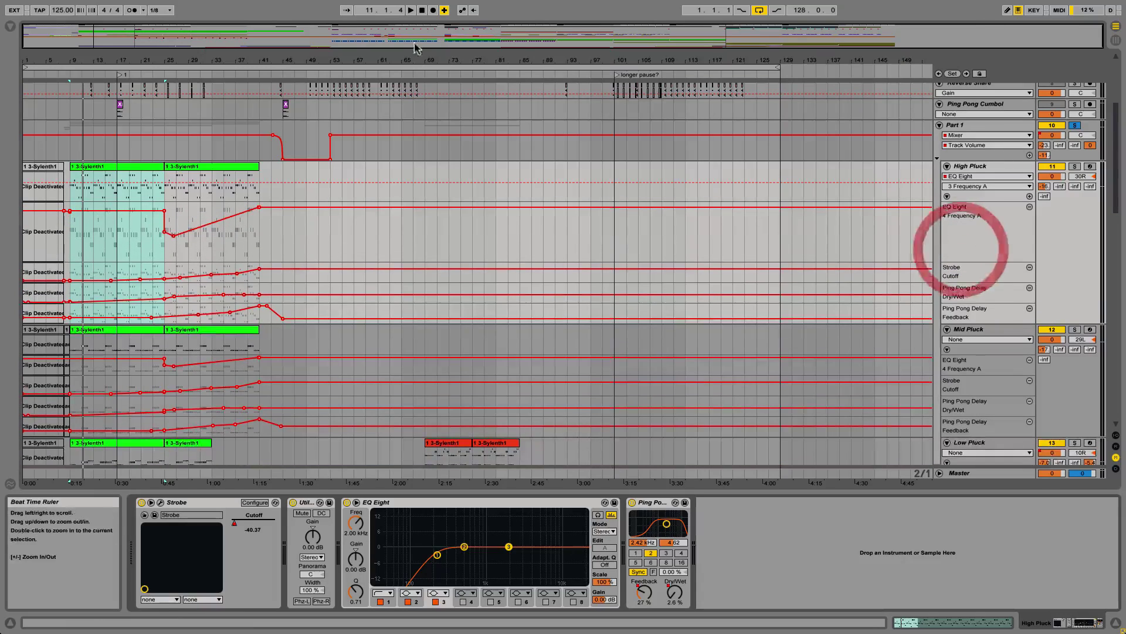
Add three breakpoints to High Pluck's 4 Frequency A envelope at about bars 45, 48 and 50.
drag(416, 43, 413, 246)
drag(399, 42, 304, 42)
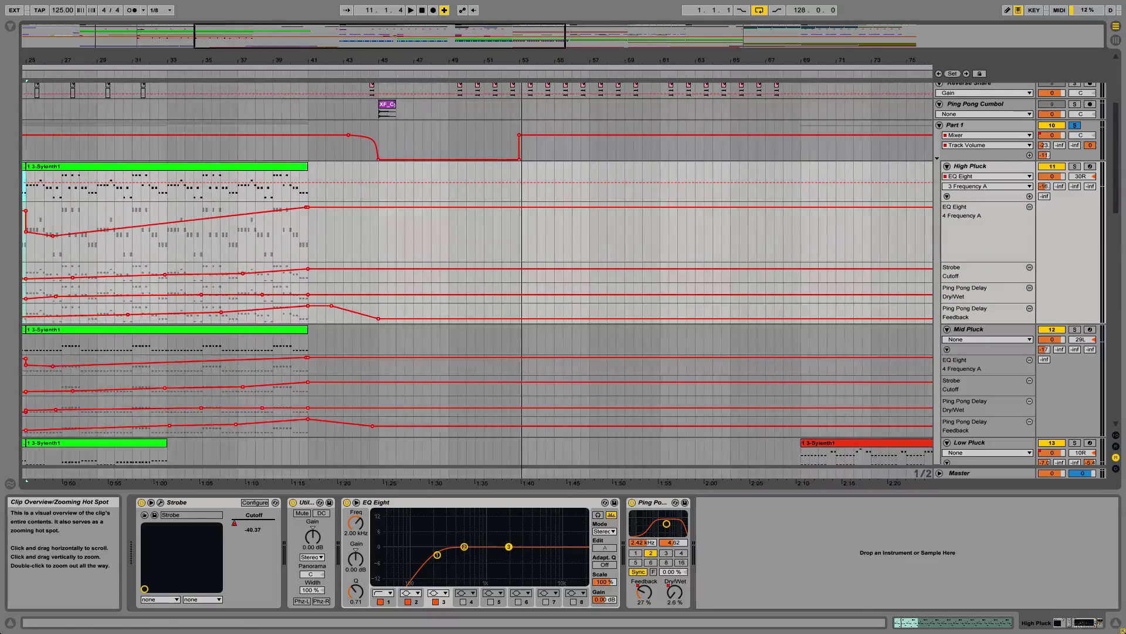
click(378, 207)
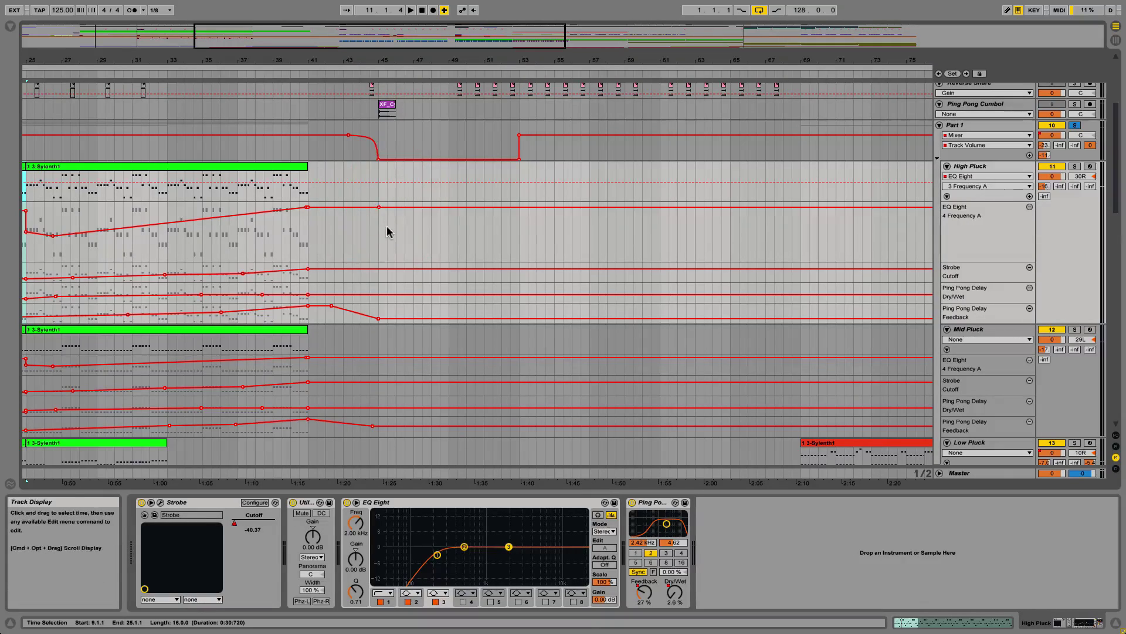
click(430, 207)
click(463, 207)
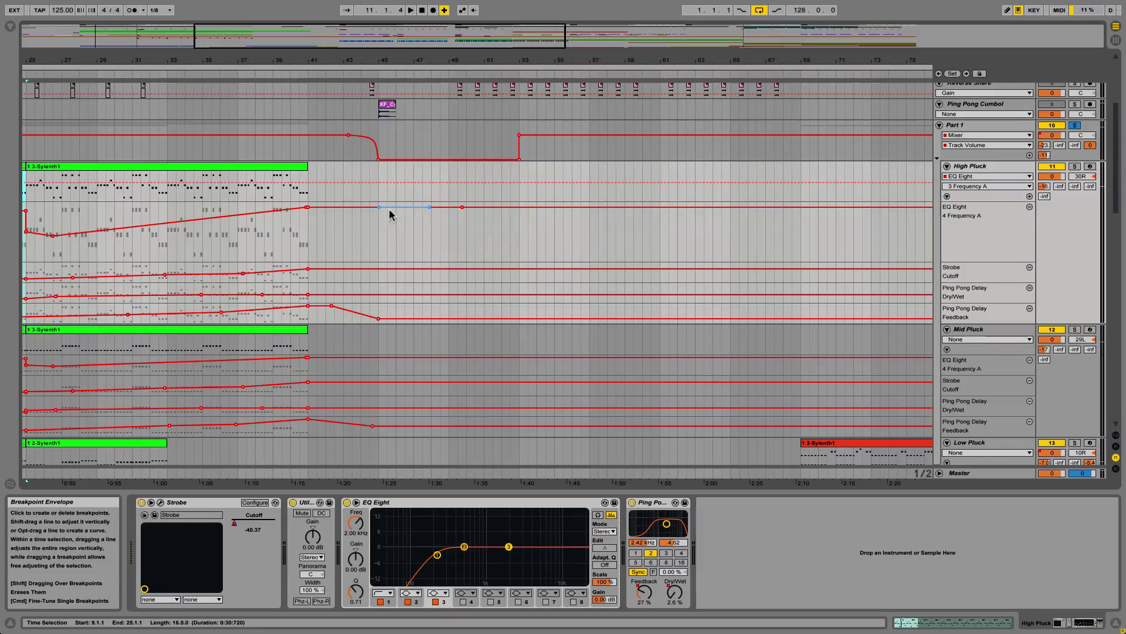
Delete the three breakpoints just added to the flat part of the 4 Frequency A envelope.
mouse_move(379, 208)
click(380, 209)
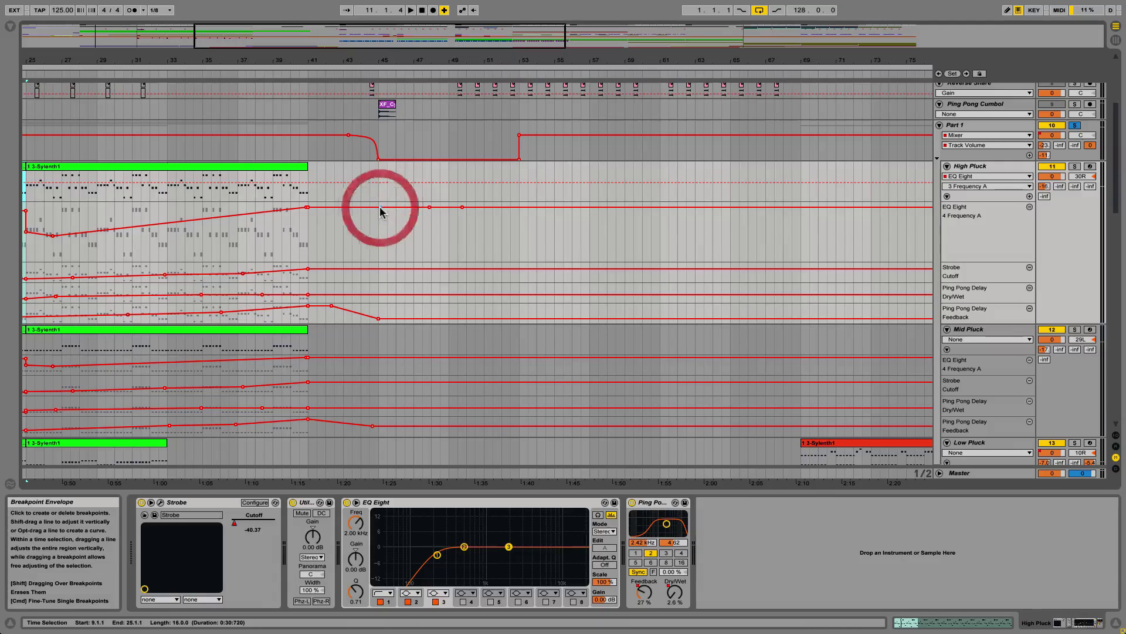
click(430, 208)
click(462, 208)
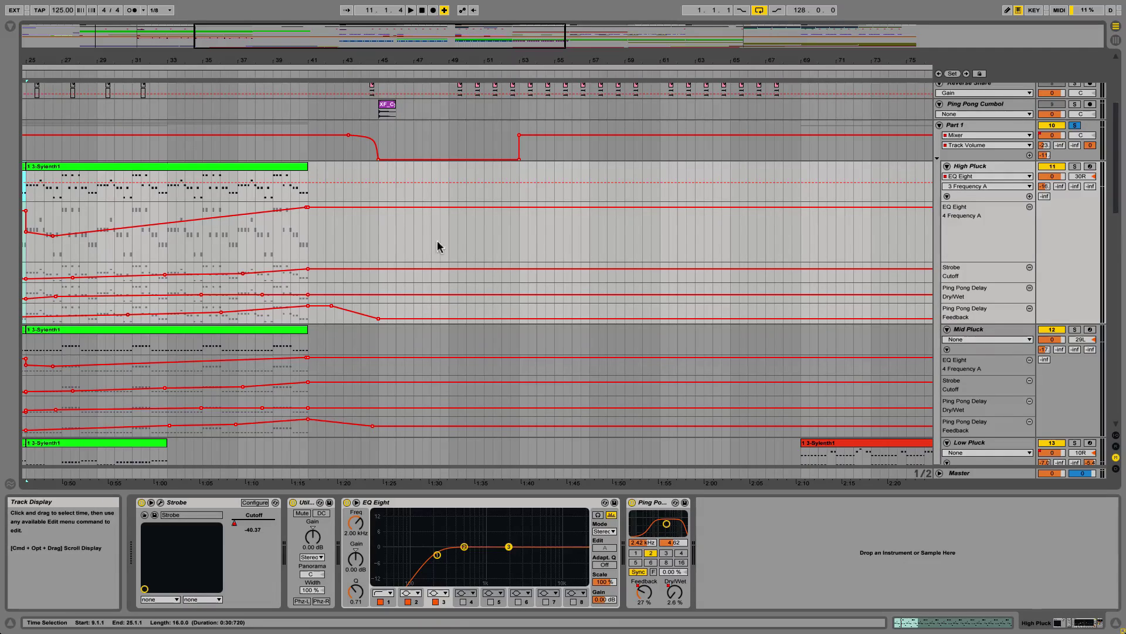
Add a breakpoint after bar 46 on the 4 Frequency A envelope and move it lower, to about bar 51.
click(405, 209)
drag(405, 208, 473, 241)
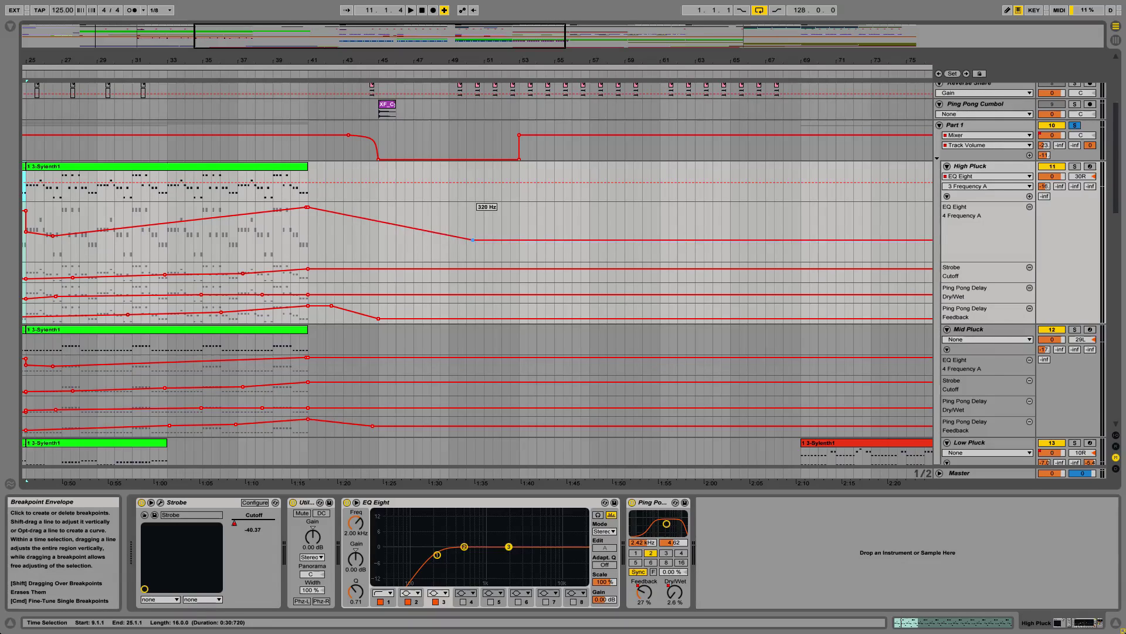
mouse_move(473, 241)
mouse_down()
mouse_move(473, 216)
mouse_move(476, 255)
mouse_move(477, 227)
mouse_up()
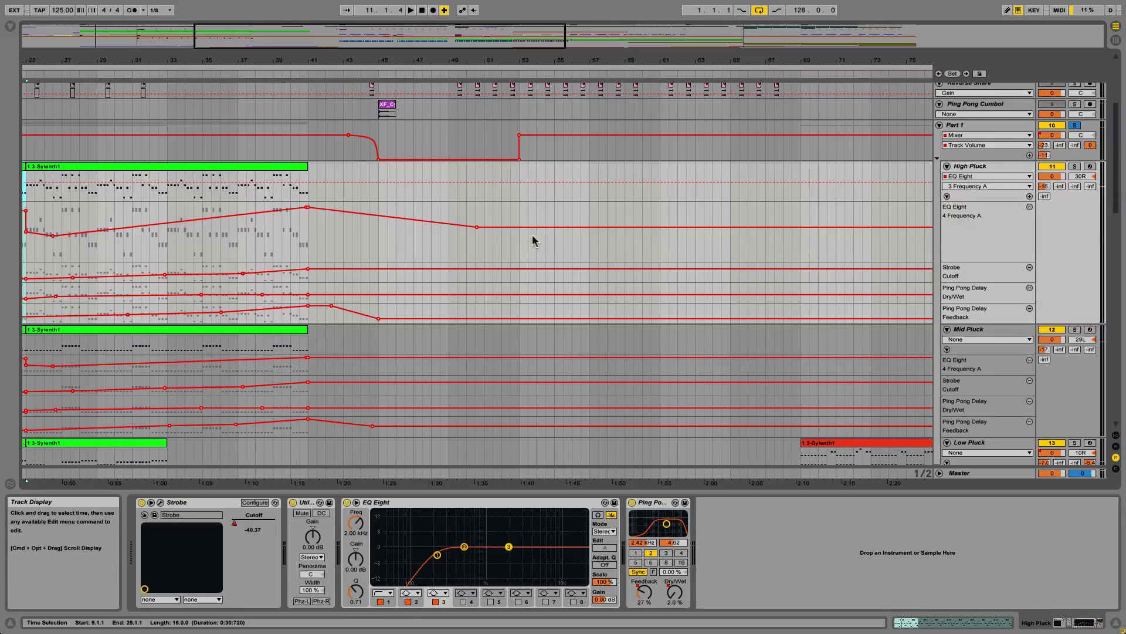
Shift the 4 Frequency A segment between about bars 51 and 56 vertically, and bend the falling segment after bar 41 into a curve.
click(566, 228)
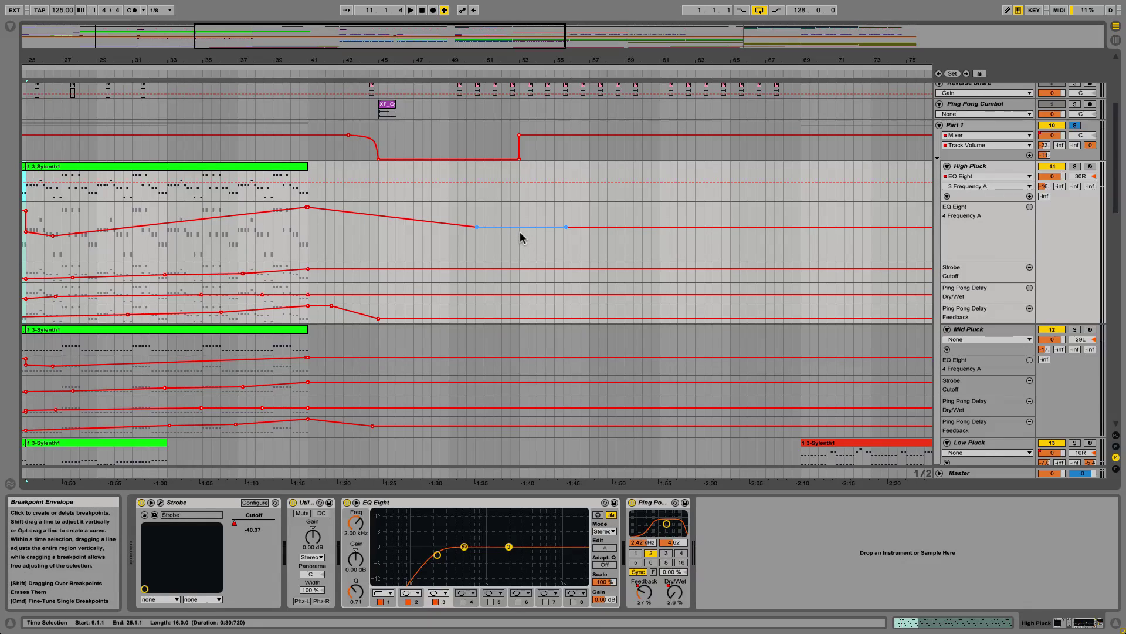
drag(520, 232, 519, 225)
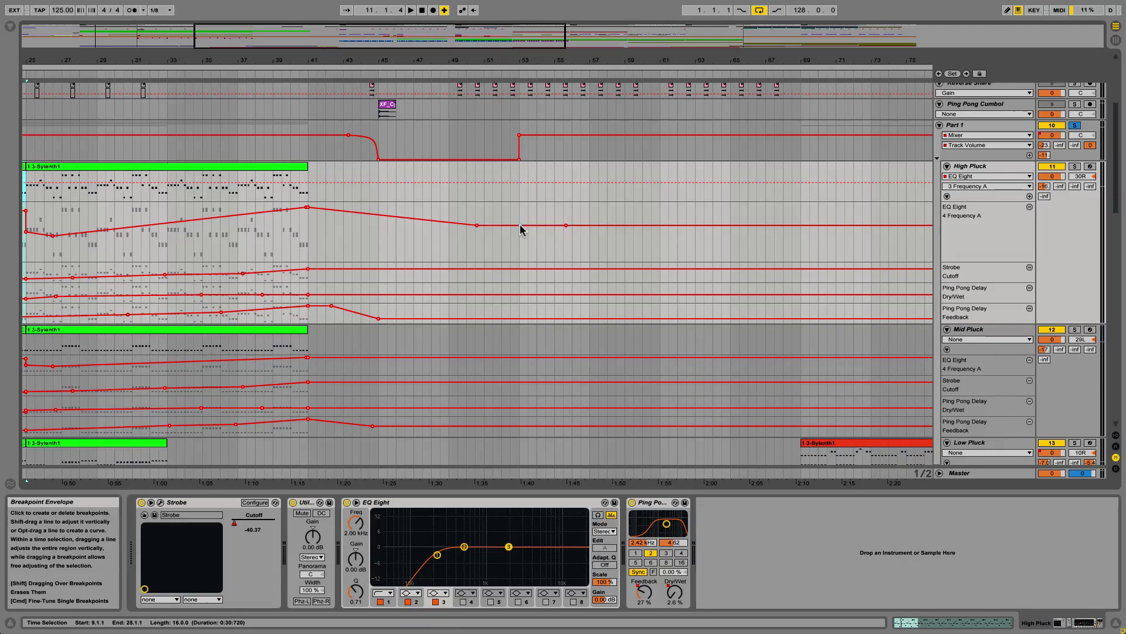
drag(520, 225, 521, 233)
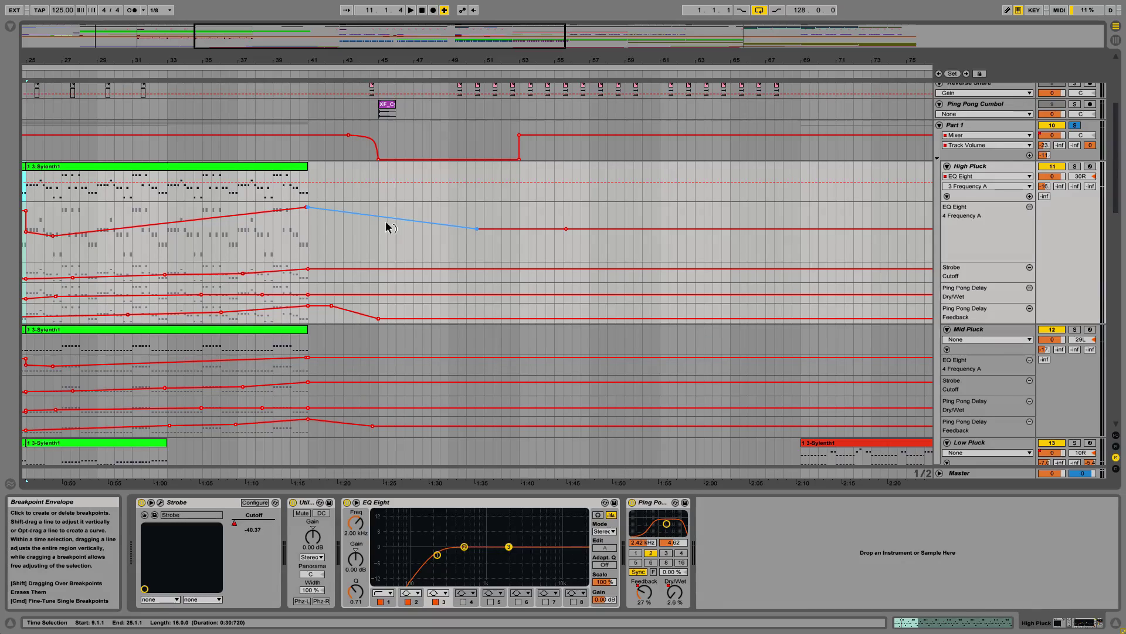
drag(386, 225, 343, 254)
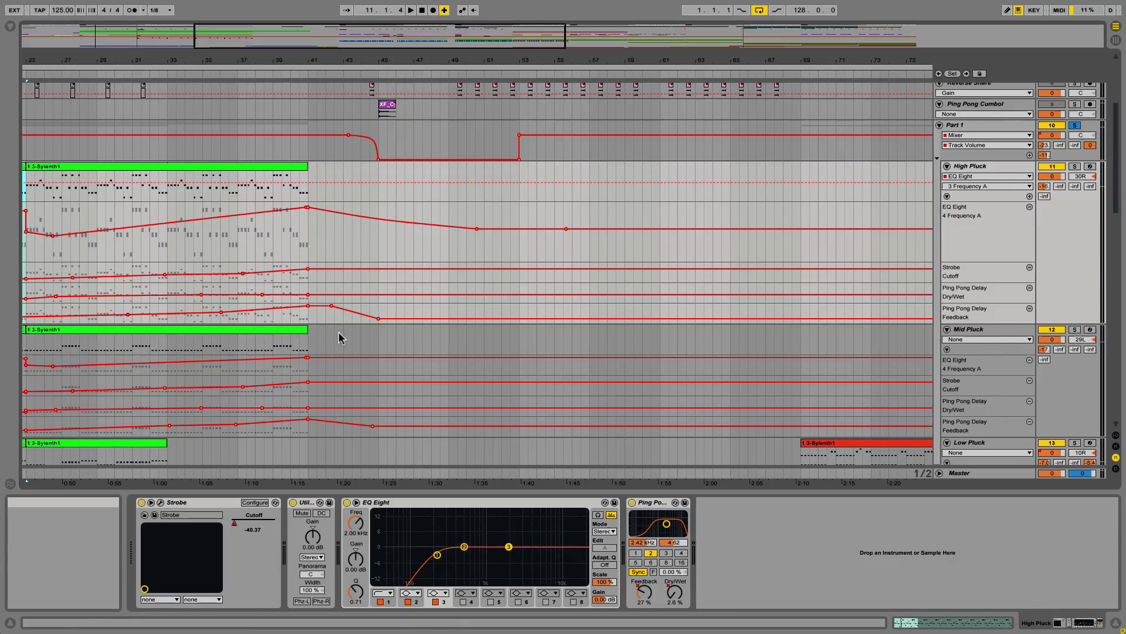
Try shifting the selected 4 Frequency A automation between bars 26 and 30 vertically as one block.
click(45, 223)
drag(45, 223, 114, 223)
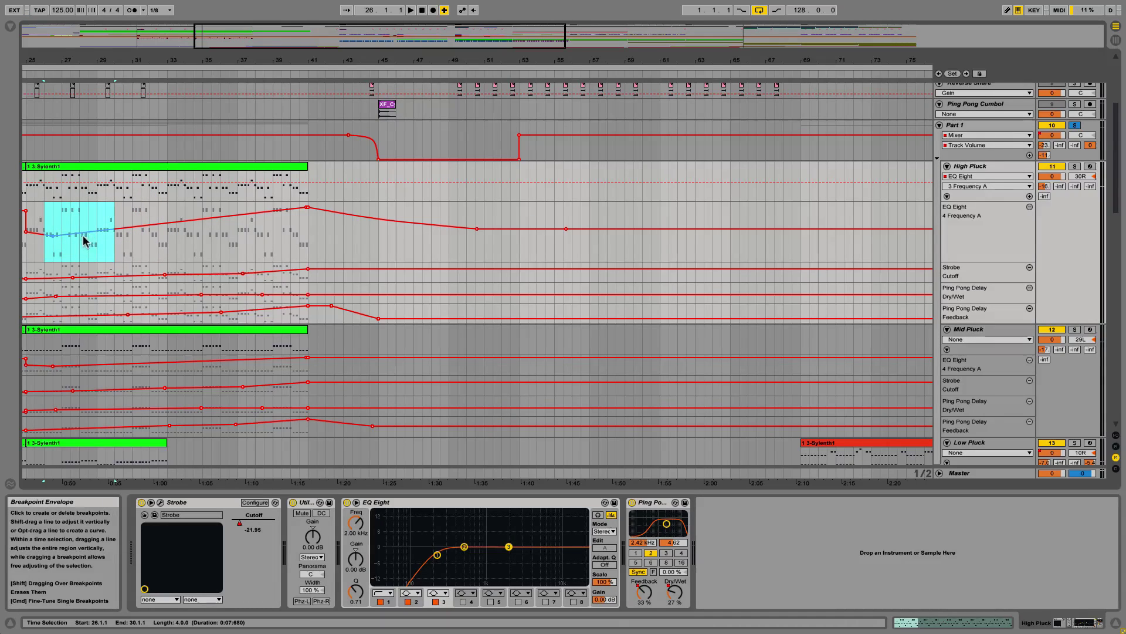
drag(83, 241, 83, 224)
click(141, 244)
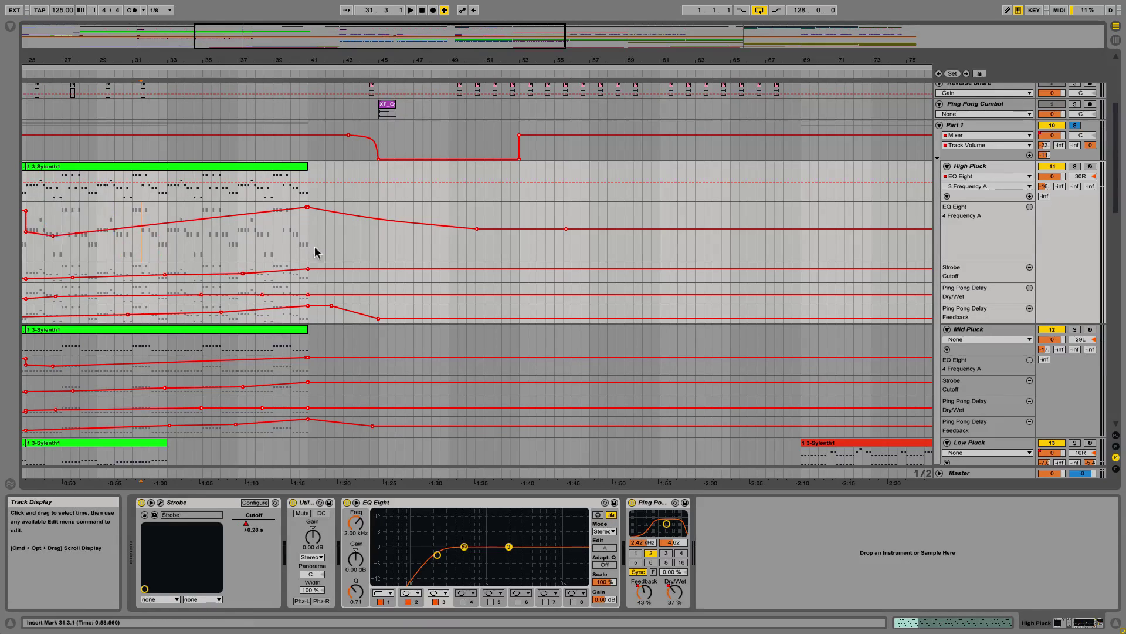
Add zigzag breakpoints to the 4 Frequency A envelope between about bars 47 and 52, and lower them together as a selected range.
click(414, 223)
mouse_move(427, 225)
mouse_down()
mouse_move(427, 237)
mouse_move(445, 214)
mouse_move(460, 227)
mouse_move(477, 218)
mouse_up()
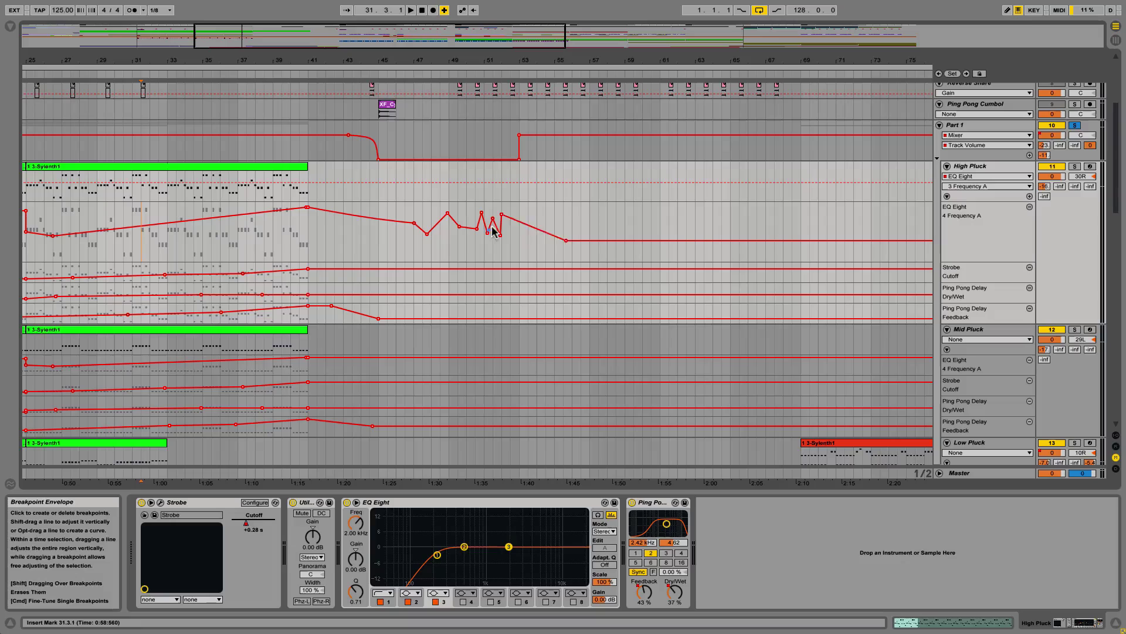
drag(545, 221, 468, 235)
click(524, 232)
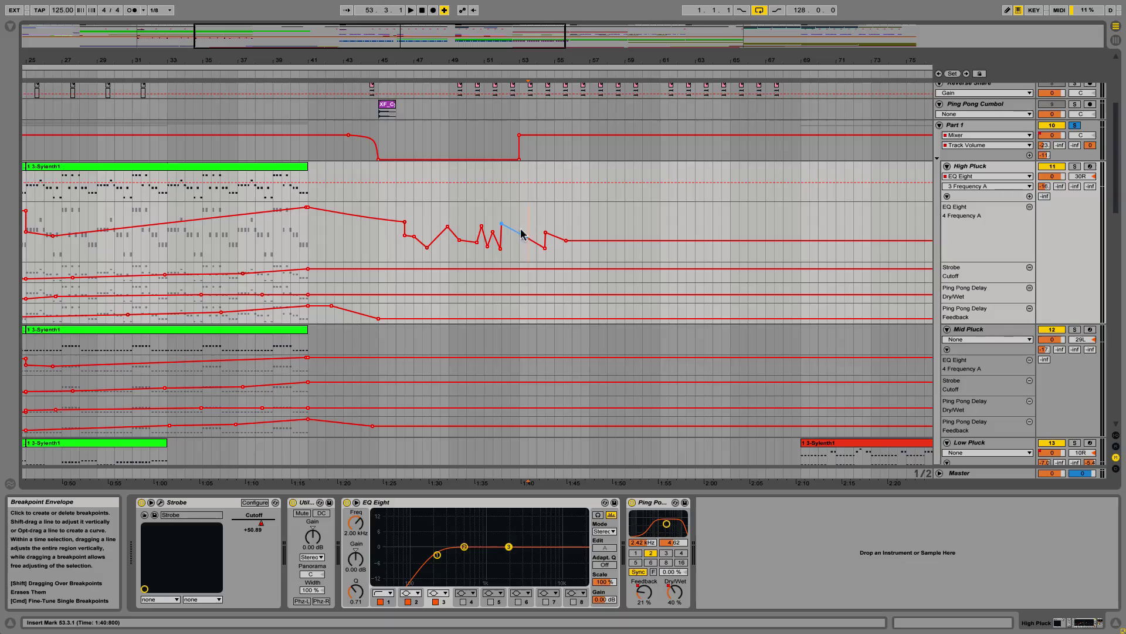
Select the 4 Frequency A automation from bar 45 to 53.3 and raise its zigzag breakpoints together.
drag(528, 221, 378, 221)
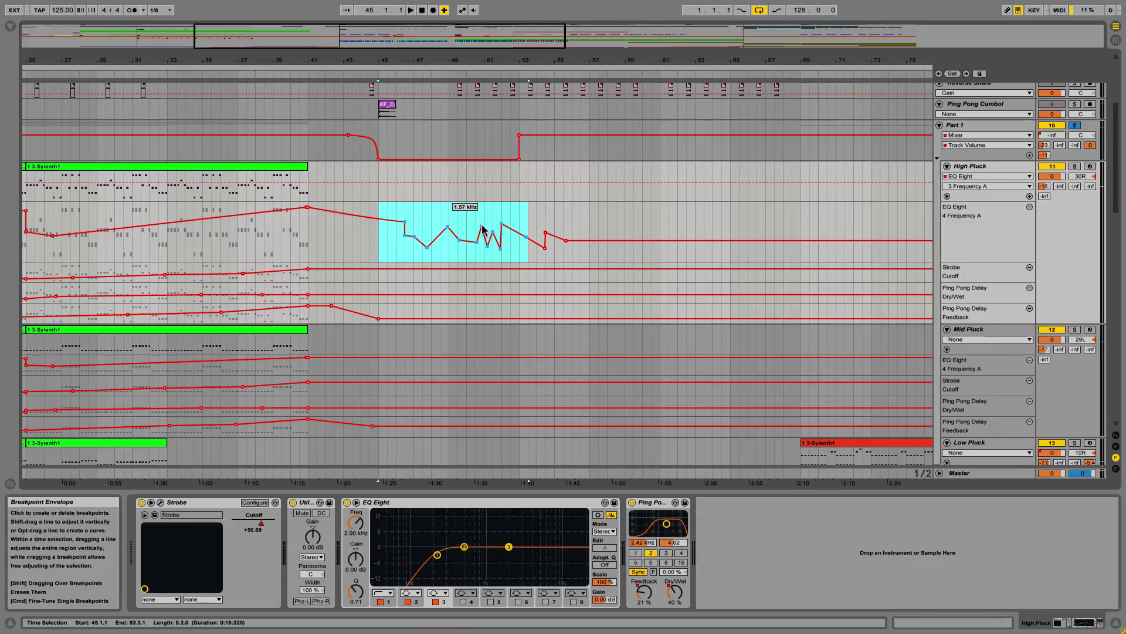
drag(482, 228, 365, 212)
drag(365, 212, 461, 225)
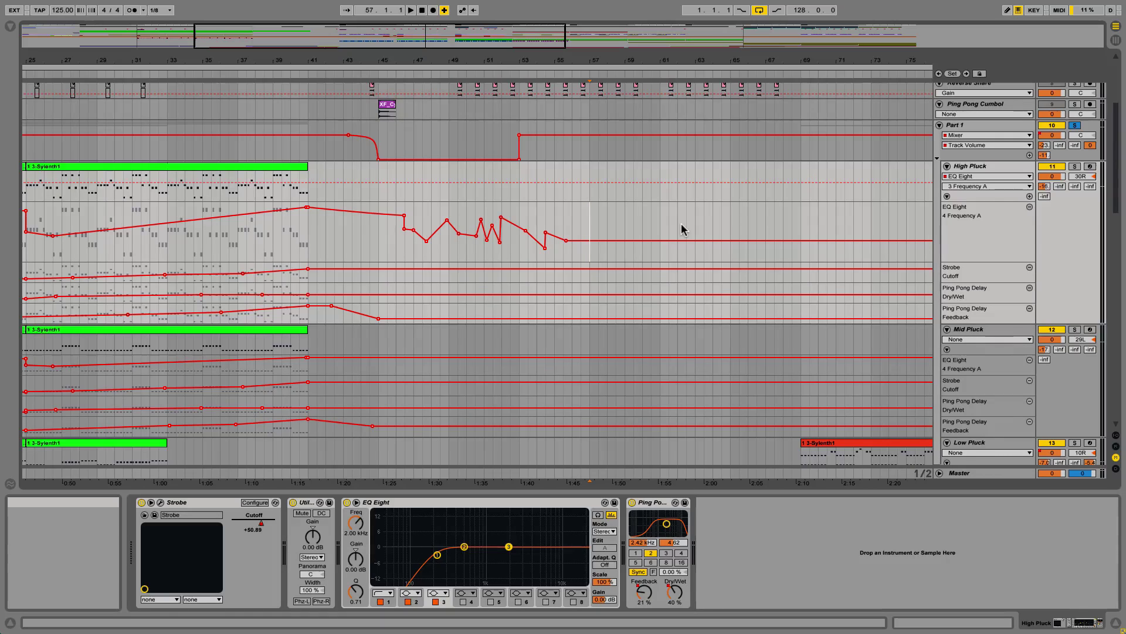
Enable Draw Mode and draw stepped, wave-like automation on the 4 Frequency A envelope from bar 57 to about bar 71.
click(1008, 13)
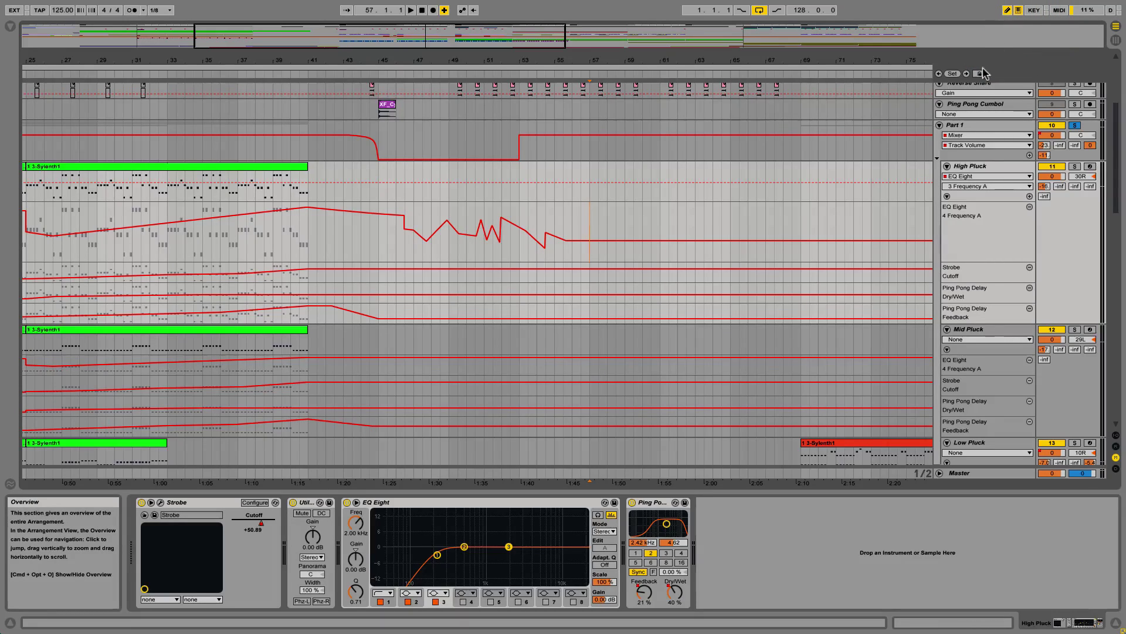
key(b)
key(b)
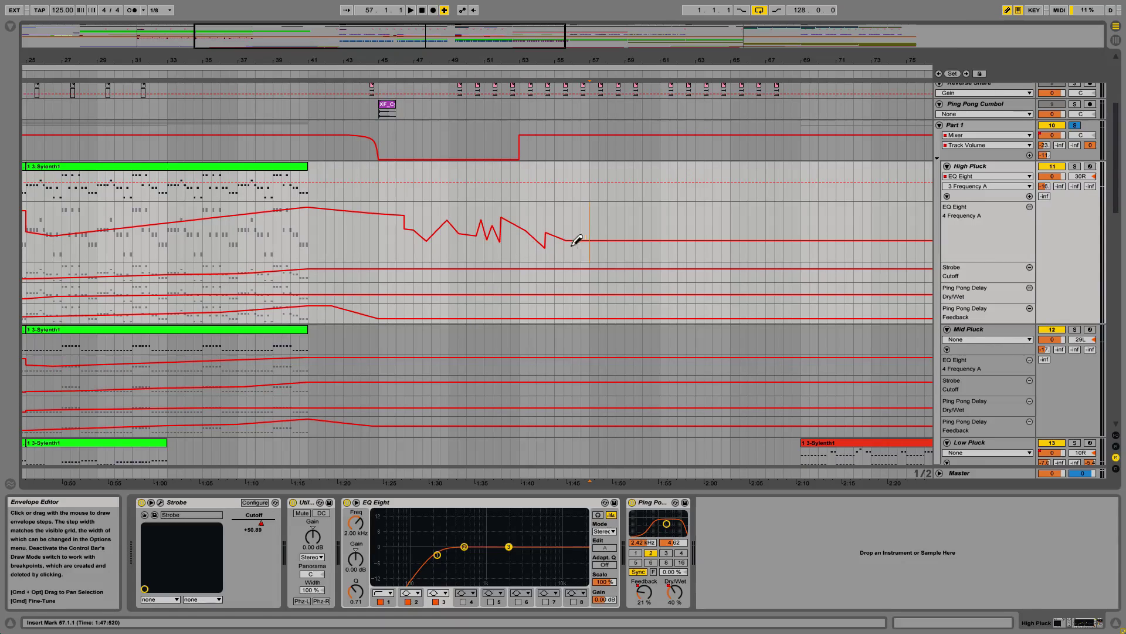
mouse_move(595, 229)
mouse_down()
mouse_move(619, 221)
mouse_move(672, 245)
mouse_move(689, 229)
mouse_move(720, 246)
mouse_move(755, 229)
mouse_move(799, 227)
mouse_move(822, 244)
mouse_move(787, 259)
mouse_up()
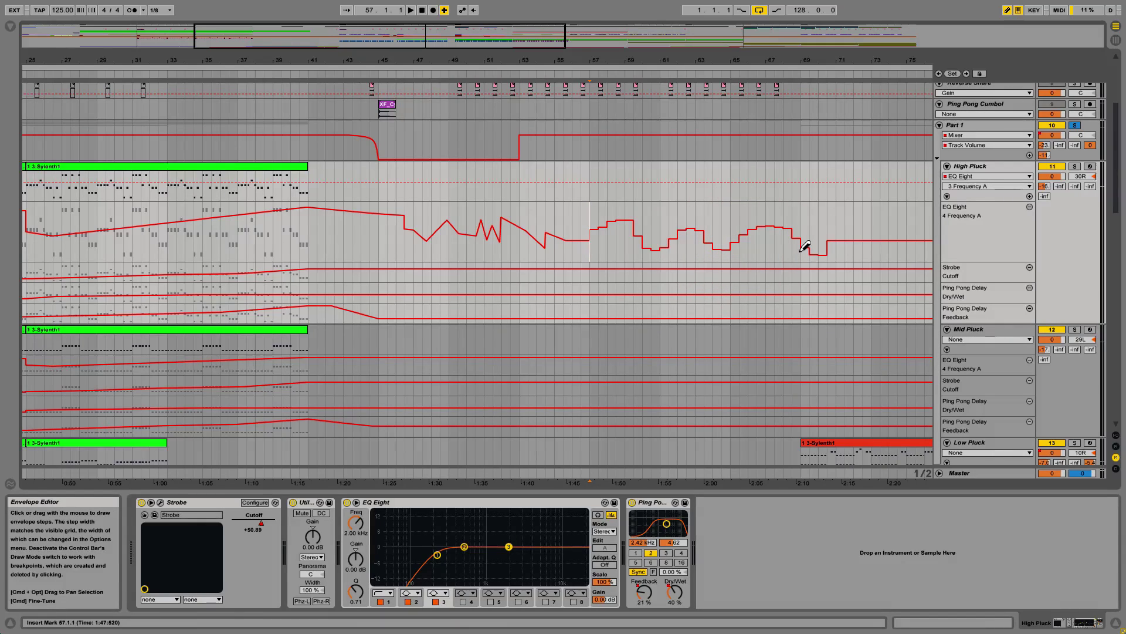
Toggle grid snapping and redraw the 4 Frequency A envelope between about bars 47 and 73, ending in smooth freehand waves.
key(super+4)
mouse_move(795, 239)
mouse_down()
mouse_move(810, 246)
mouse_move(787, 226)
mouse_move(656, 248)
mouse_move(640, 231)
mouse_move(610, 224)
mouse_move(581, 239)
mouse_move(516, 211)
mouse_move(494, 240)
mouse_move(413, 235)
mouse_up()
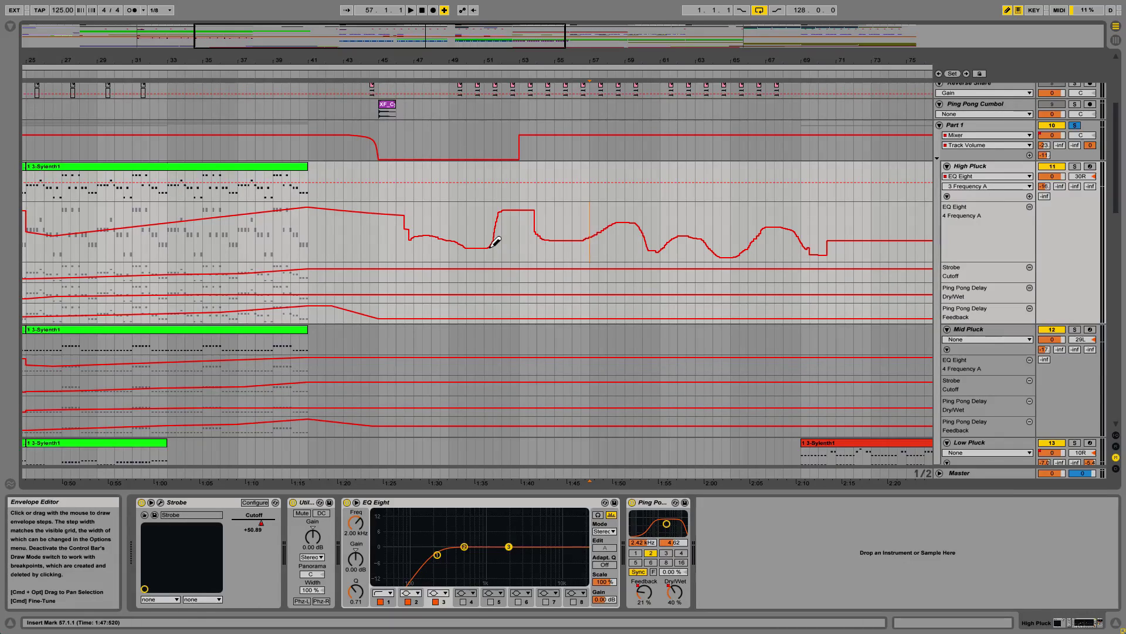
mouse_move(606, 228)
mouse_down()
mouse_move(845, 230)
mouse_move(522, 240)
mouse_move(463, 256)
mouse_move(724, 221)
mouse_move(830, 252)
mouse_up()
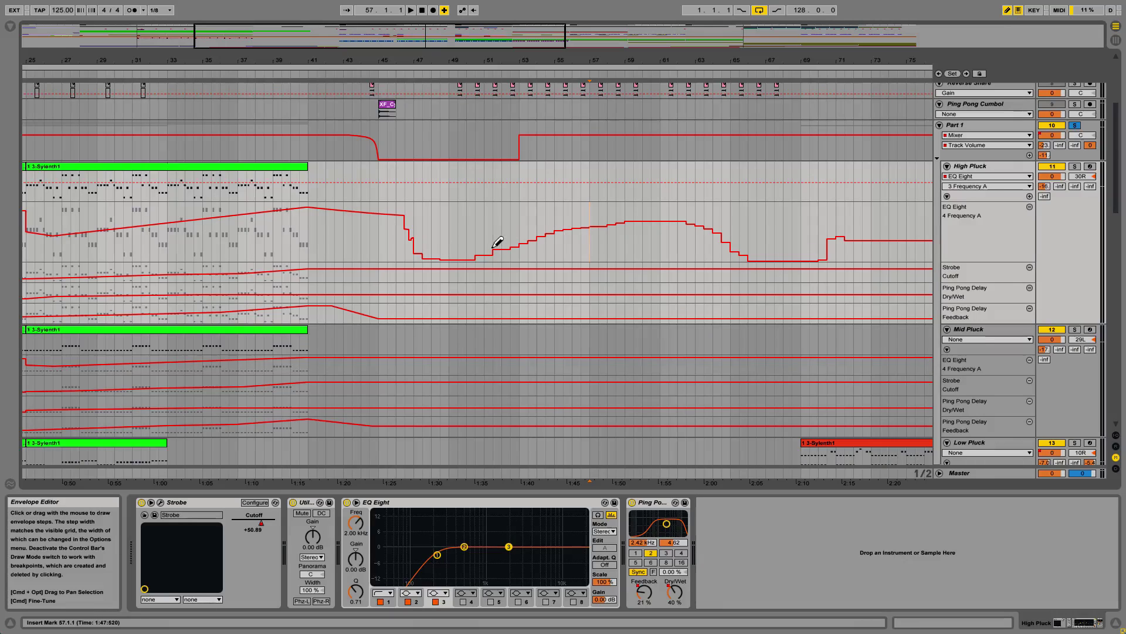
mouse_move(493, 247)
mouse_down()
mouse_move(572, 239)
mouse_move(636, 216)
mouse_move(687, 242)
mouse_move(734, 230)
mouse_move(760, 246)
mouse_move(854, 234)
mouse_move(869, 246)
mouse_up()
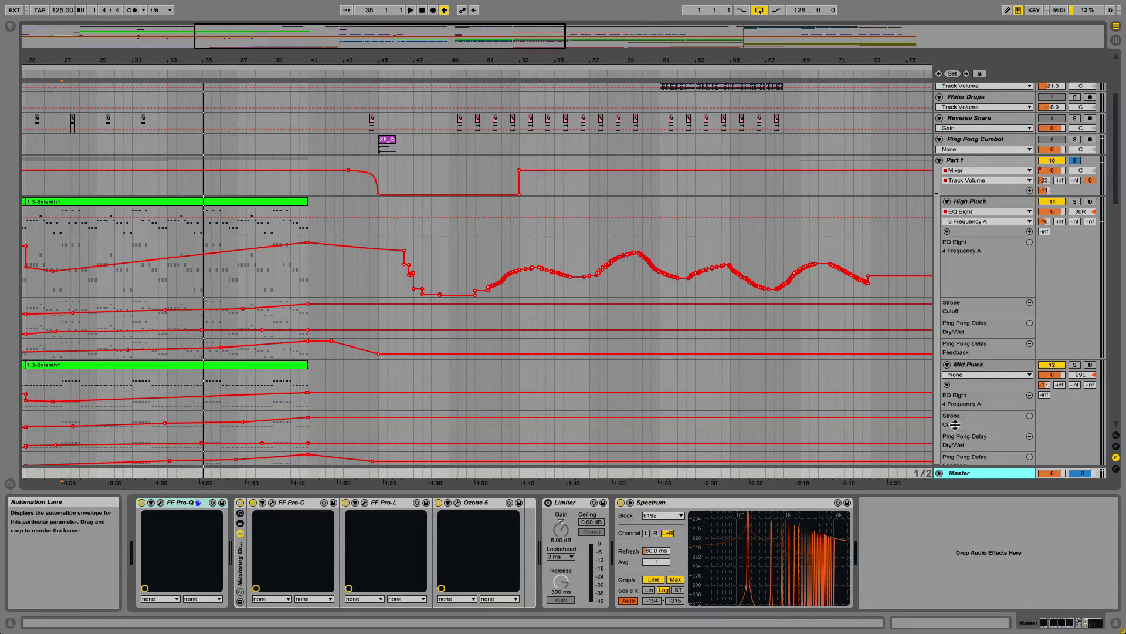
Unfold the Master track and display its Mixer Song Tempo automation envelope.
click(940, 474)
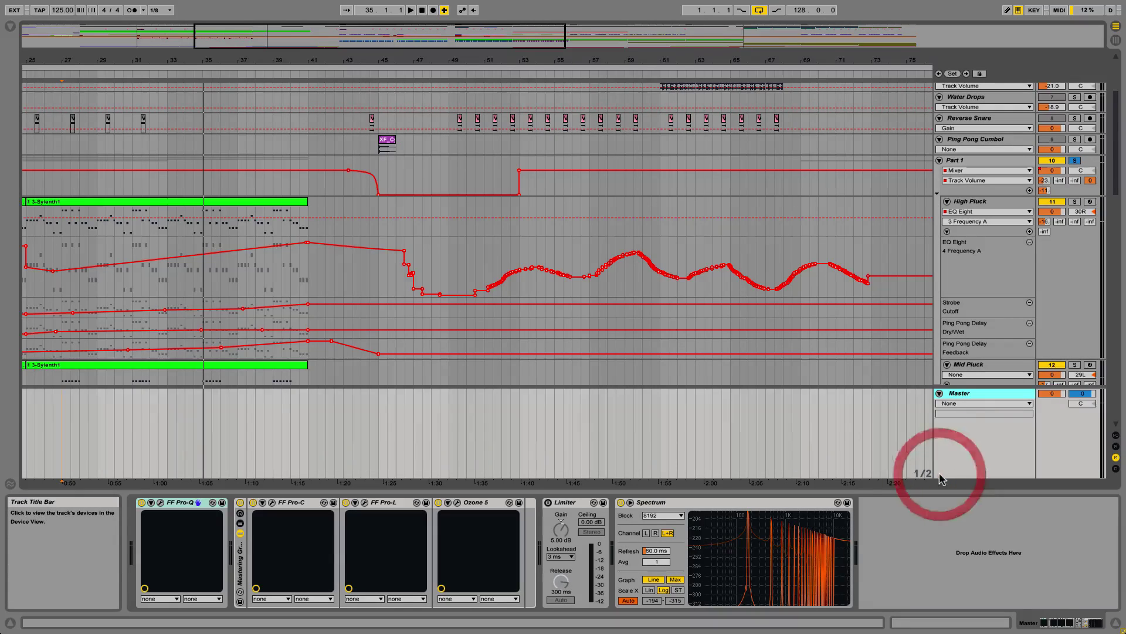
click(975, 404)
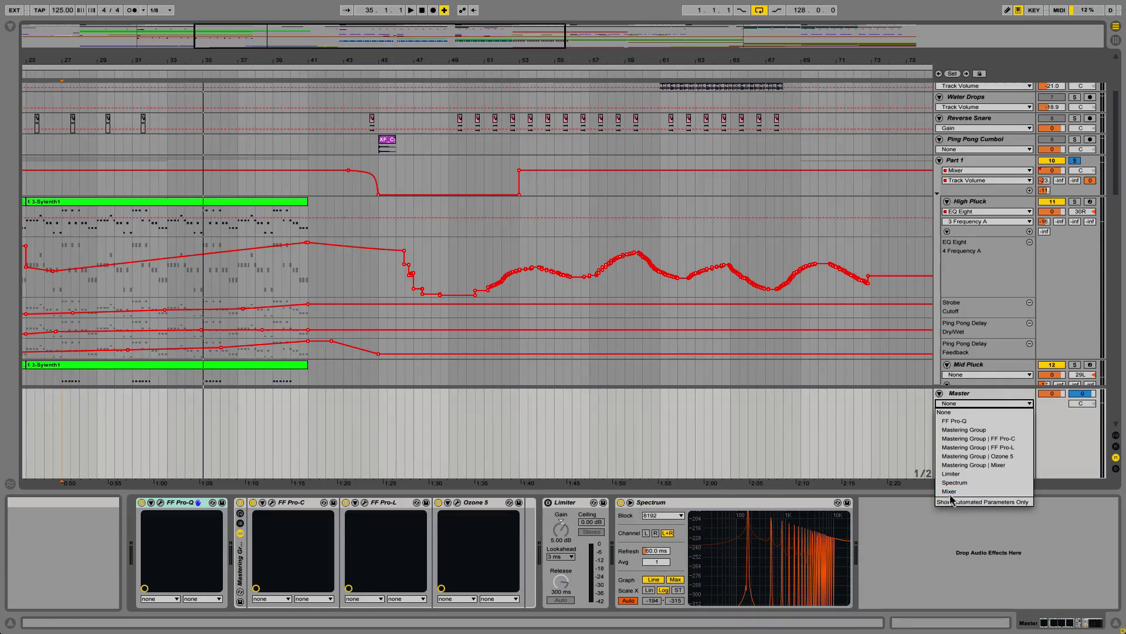
click(949, 491)
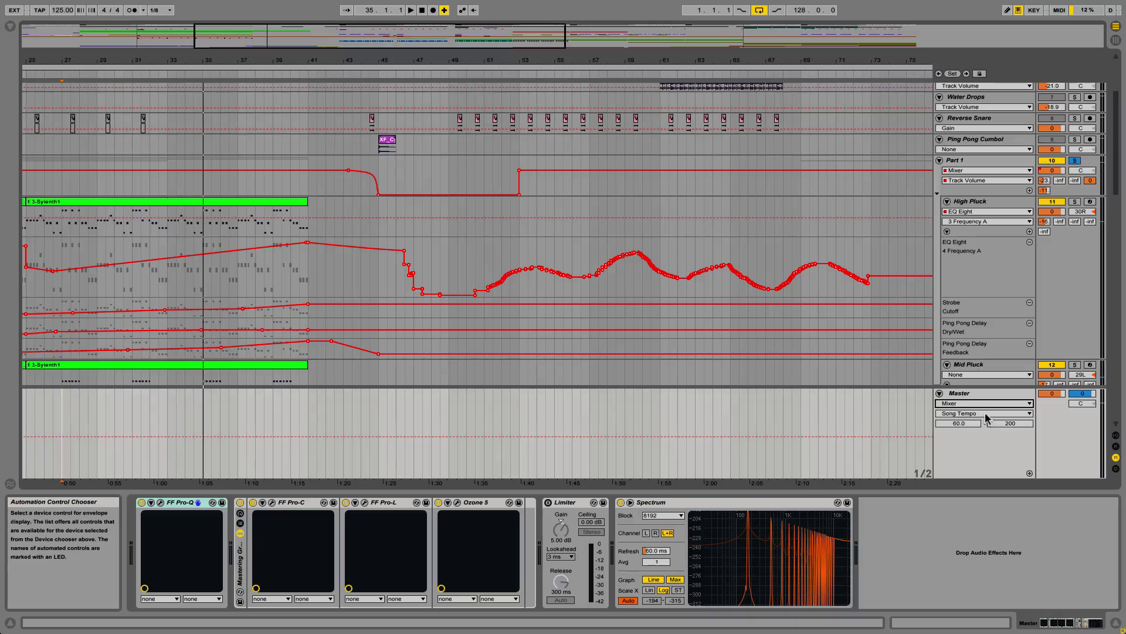
click(985, 413)
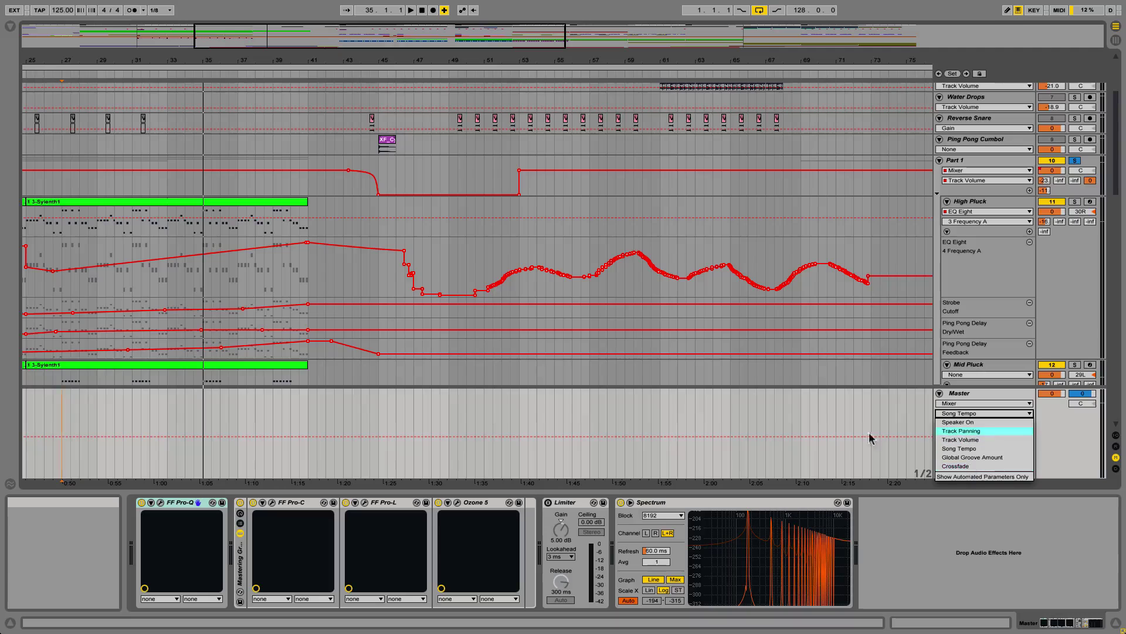
click(890, 405)
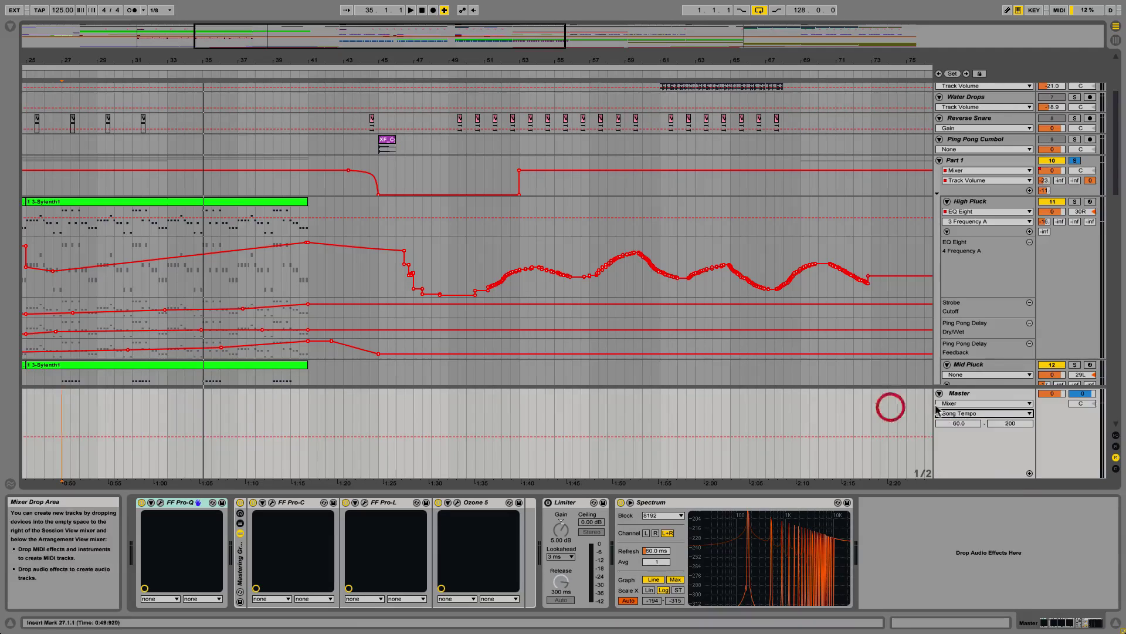
Set the Master track's Song Tempo range to a minimum of 100 and a maximum of 150.
click(967, 423)
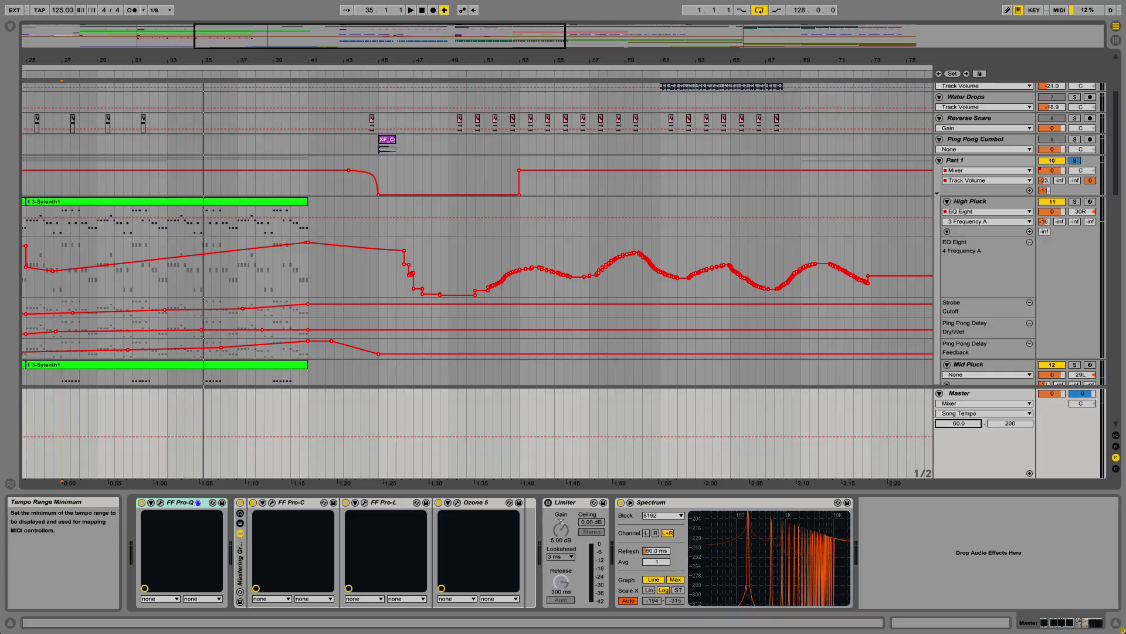
text(100)
key(Return)
click(1011, 423)
text(15)
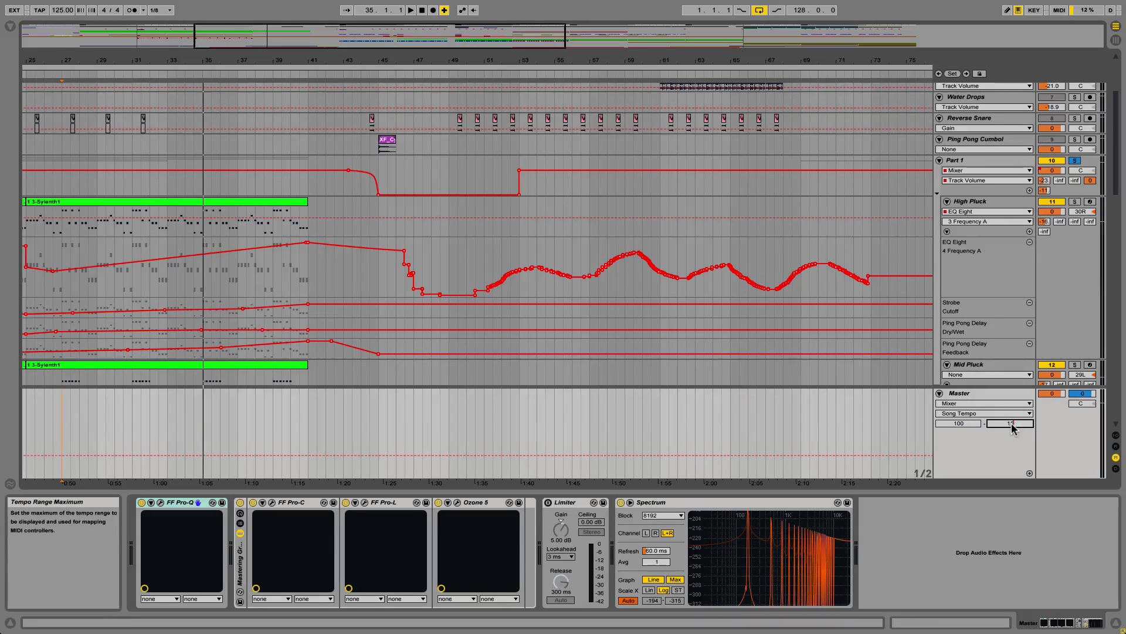
text(0)
key(Return)
scroll(717, 443, down, 1)
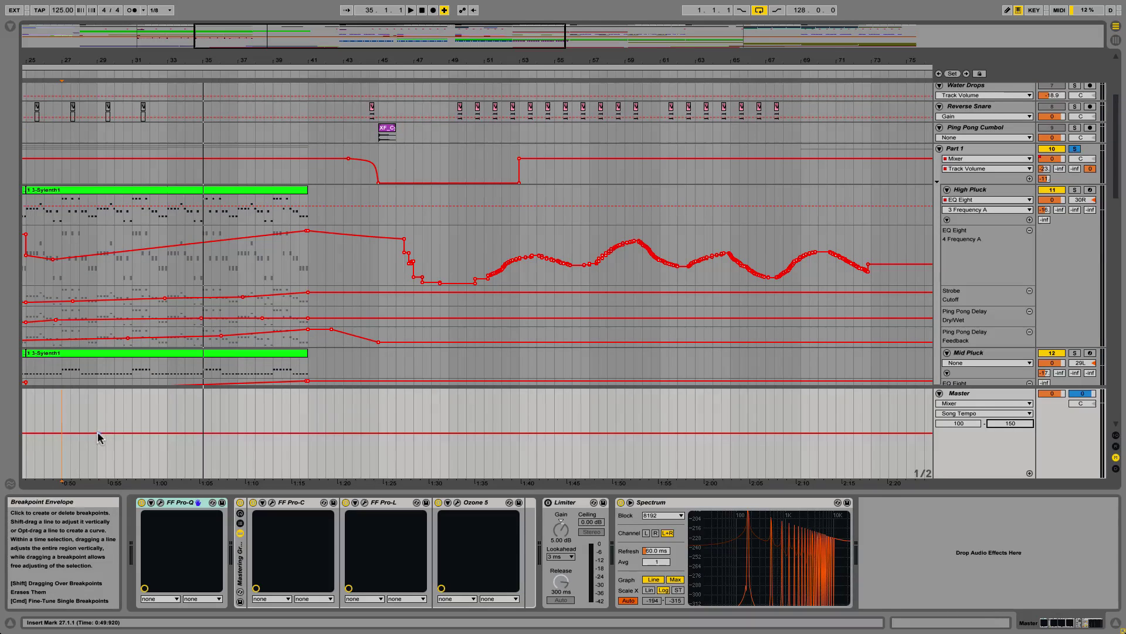
Zigzag the Song Tempo envelope between 100 and 150 over about bars 29 to 34, and play from bar 28.
drag(98, 433, 179, 389)
click(86, 403)
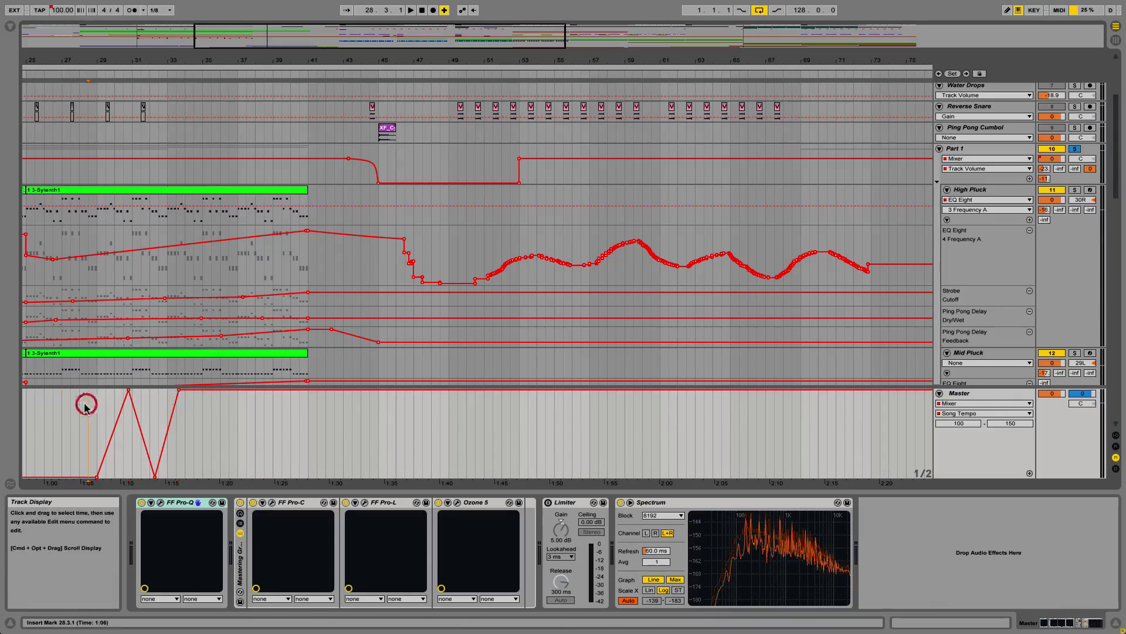
click(79, 403)
key(space)
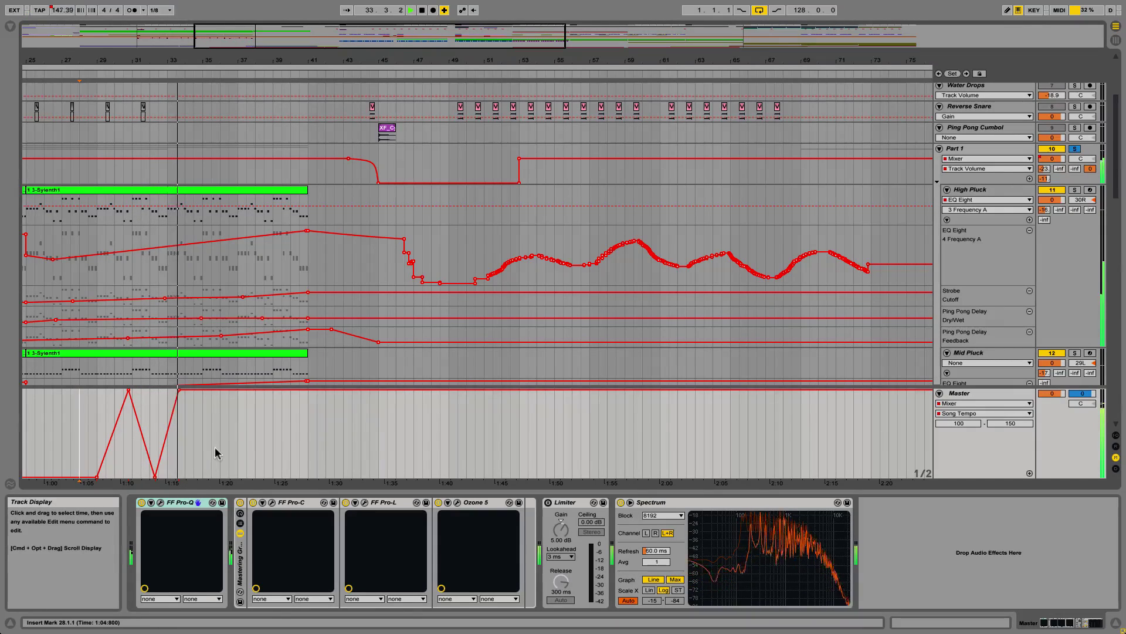
During playback, hold the Song Tempo at 150 until about bar 36, drop it to 100 near bar 38, and raise it near bar 42.
click(216, 389)
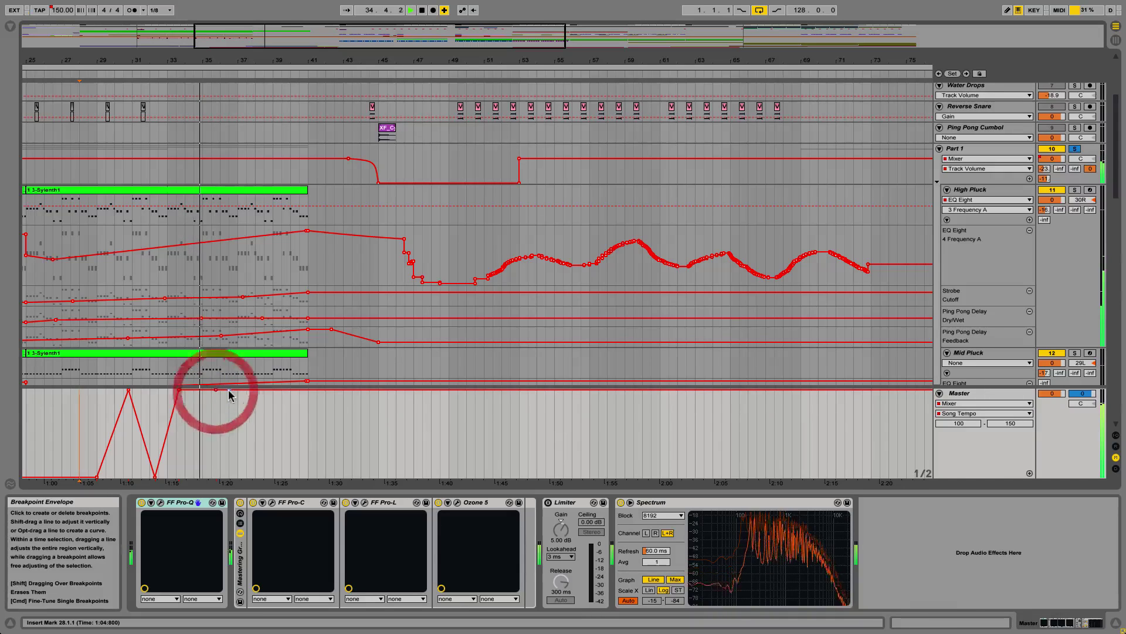
drag(228, 390, 256, 477)
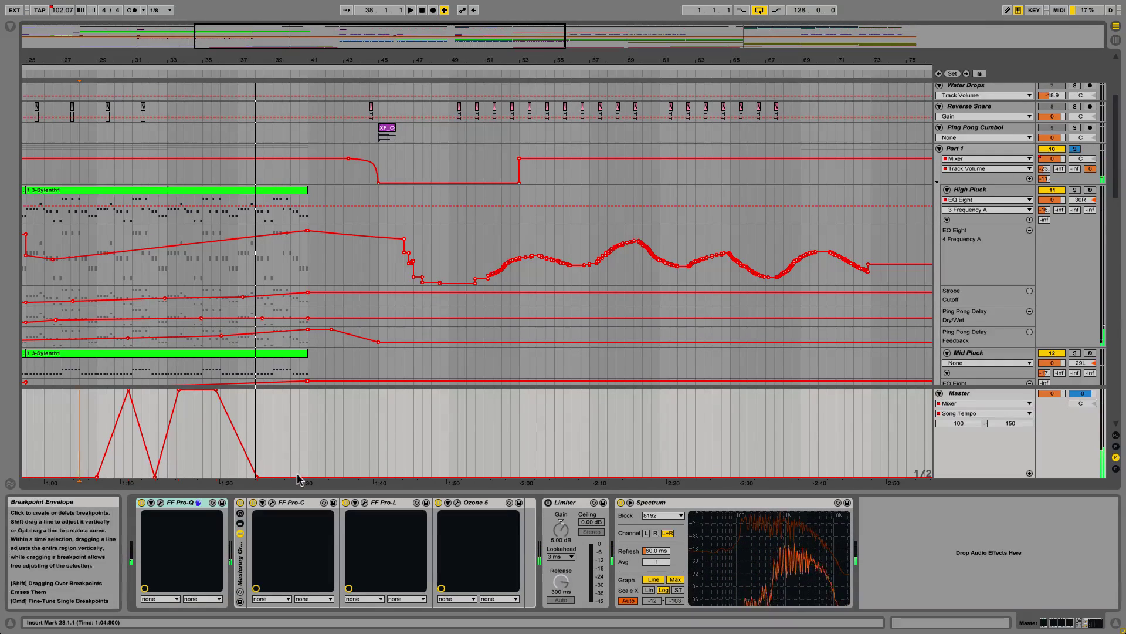
drag(326, 477, 319, 390)
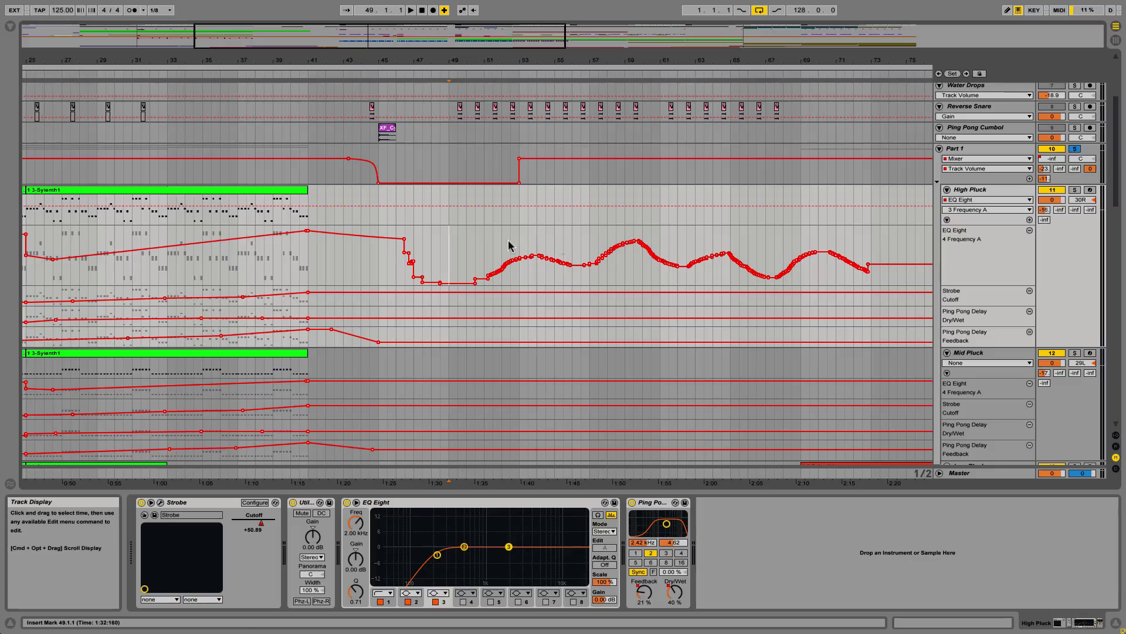
Delete High Pluck's 4 Frequency A automation from bar 52.3 to 61.3.
drag(511, 244, 665, 251)
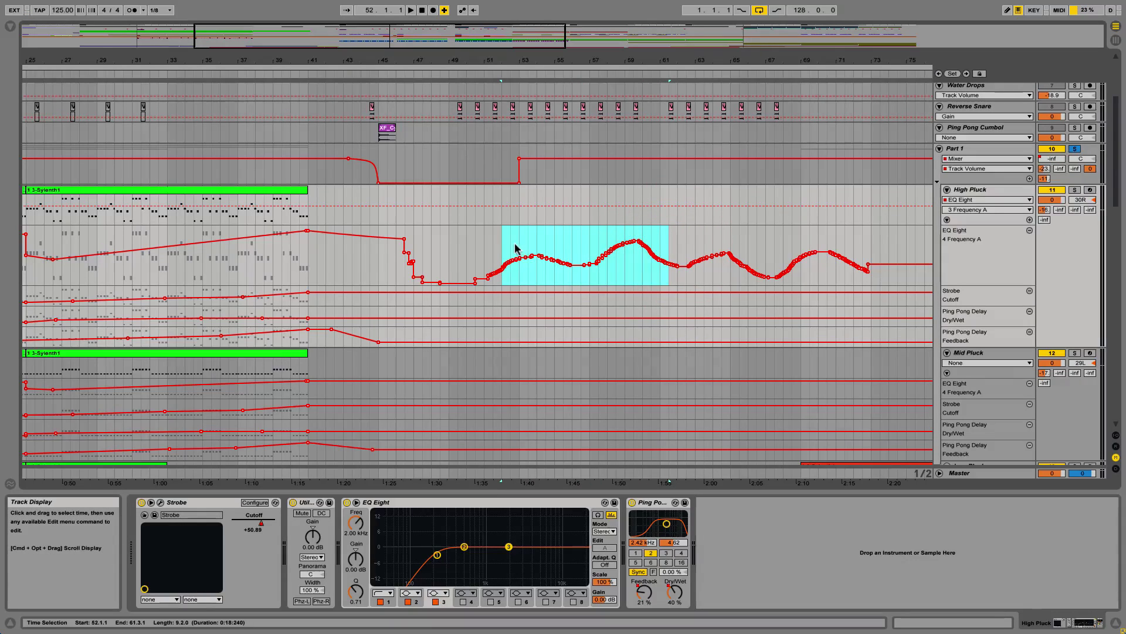
drag(506, 249, 669, 253)
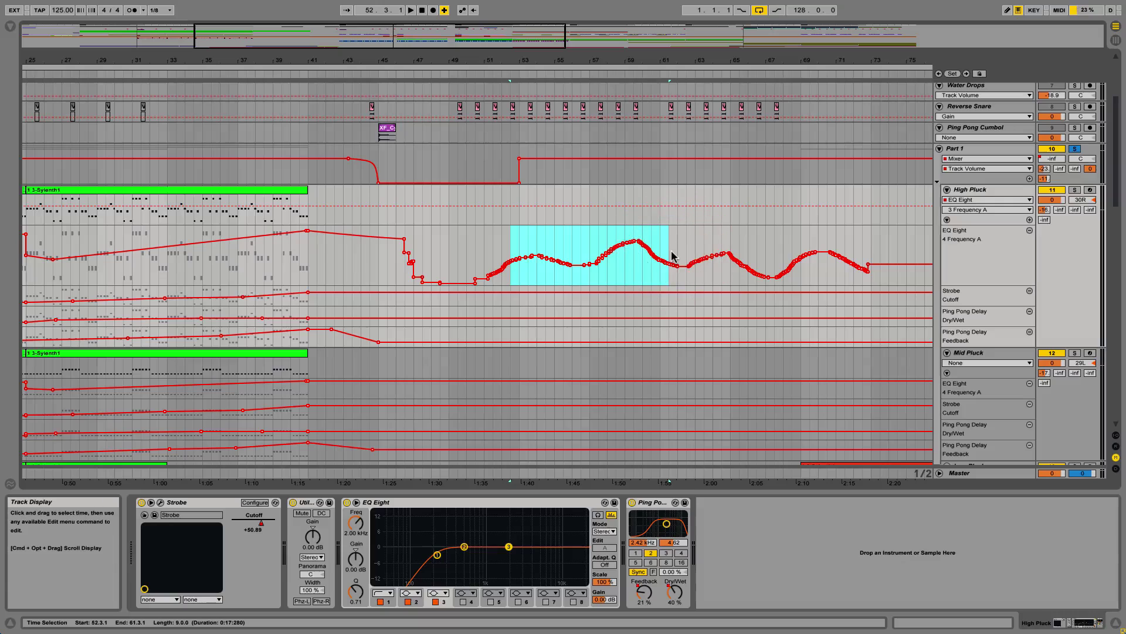
key(Delete)
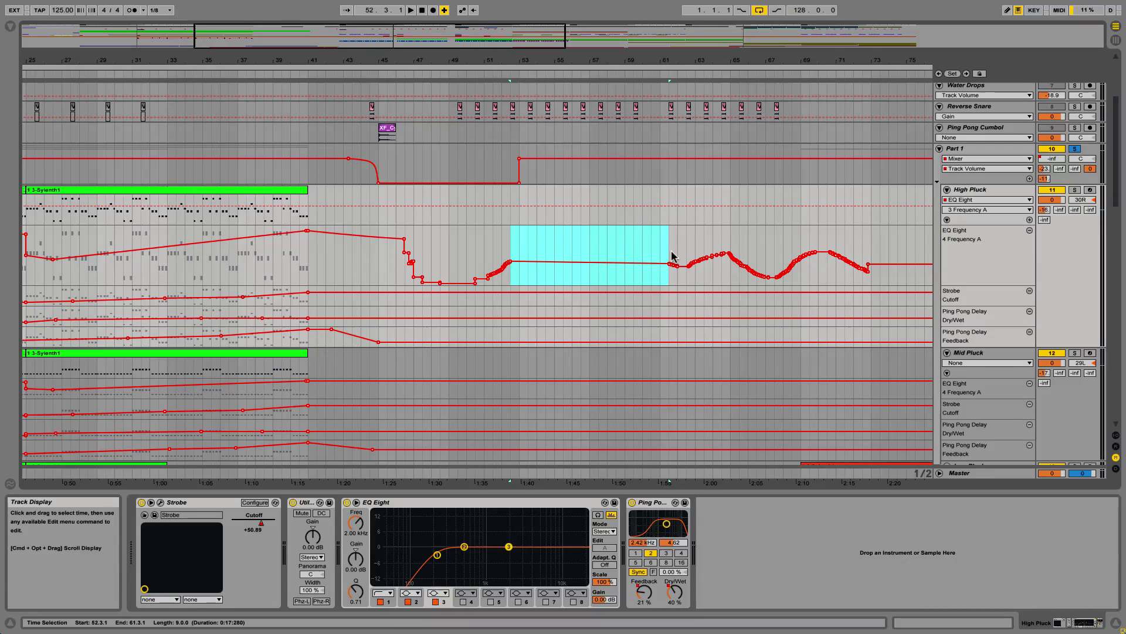
scroll(659, 255, up, 2)
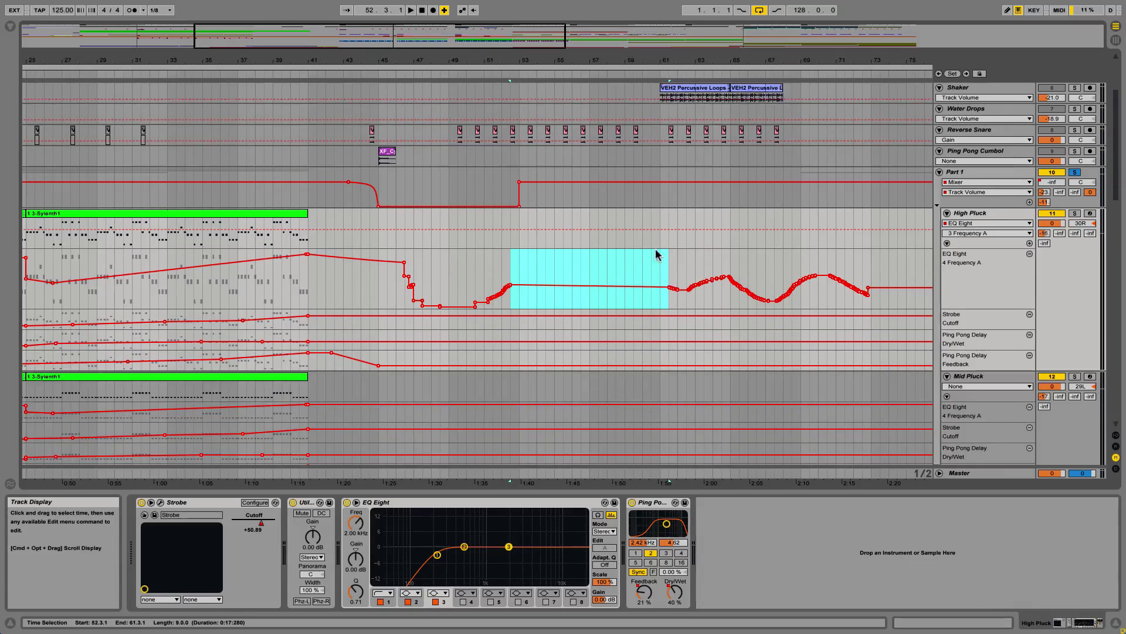
scroll(654, 257, down, 2)
Collapse High Pluck's automation lanes, enlarge the track and show its Strobe Cutoff envelope over the clips.
drag(194, 38, 167, 44)
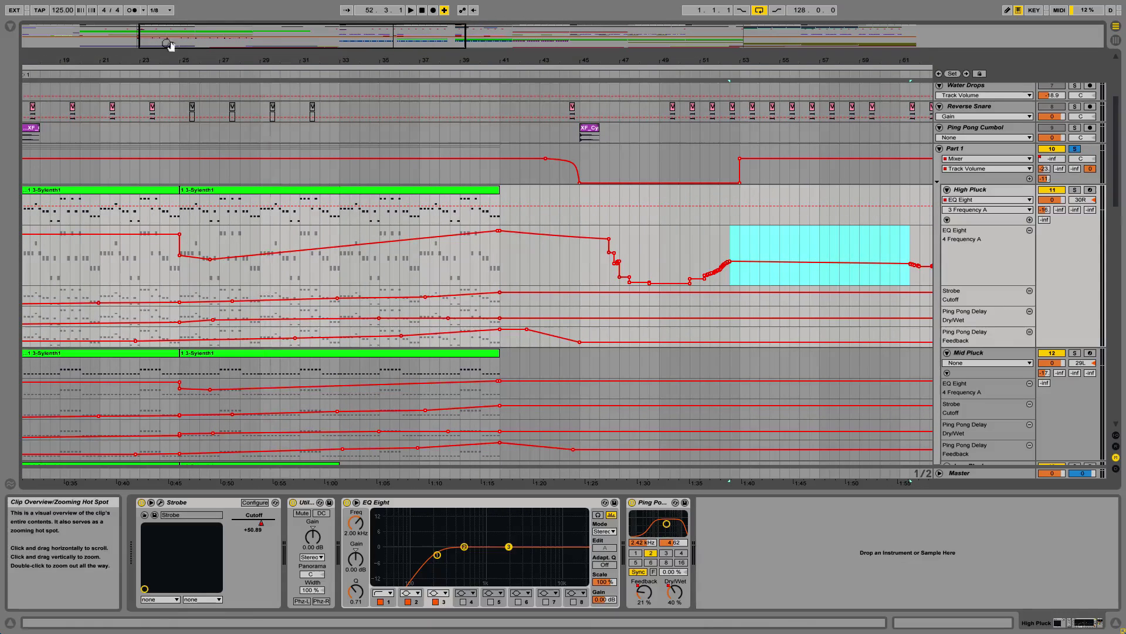
click(947, 220)
drag(953, 225, 954, 271)
click(971, 200)
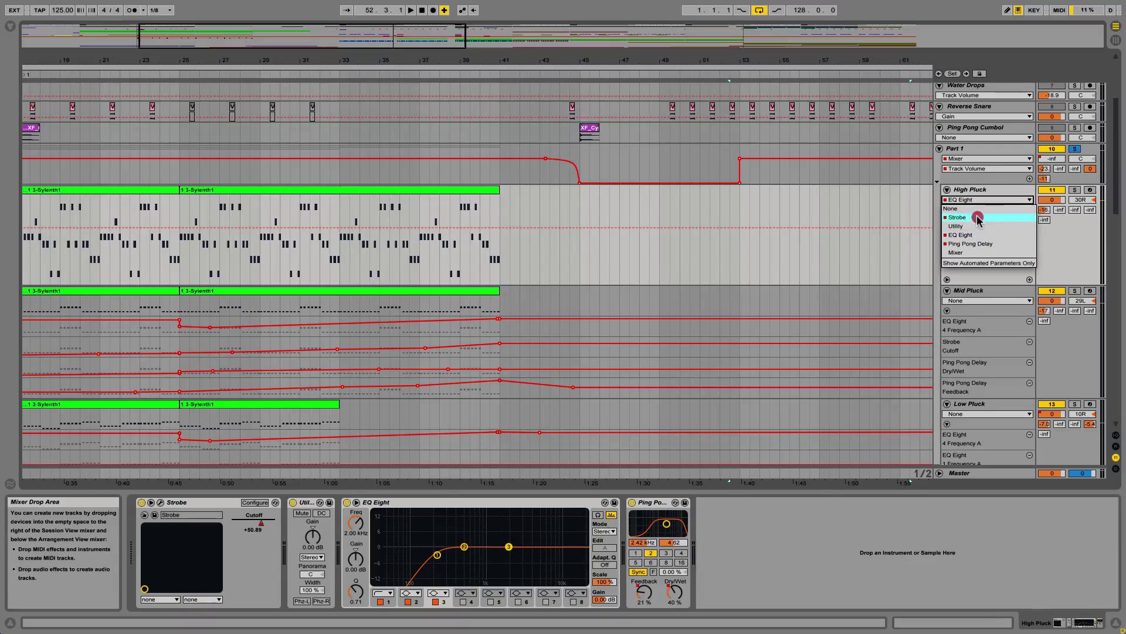
click(971, 215)
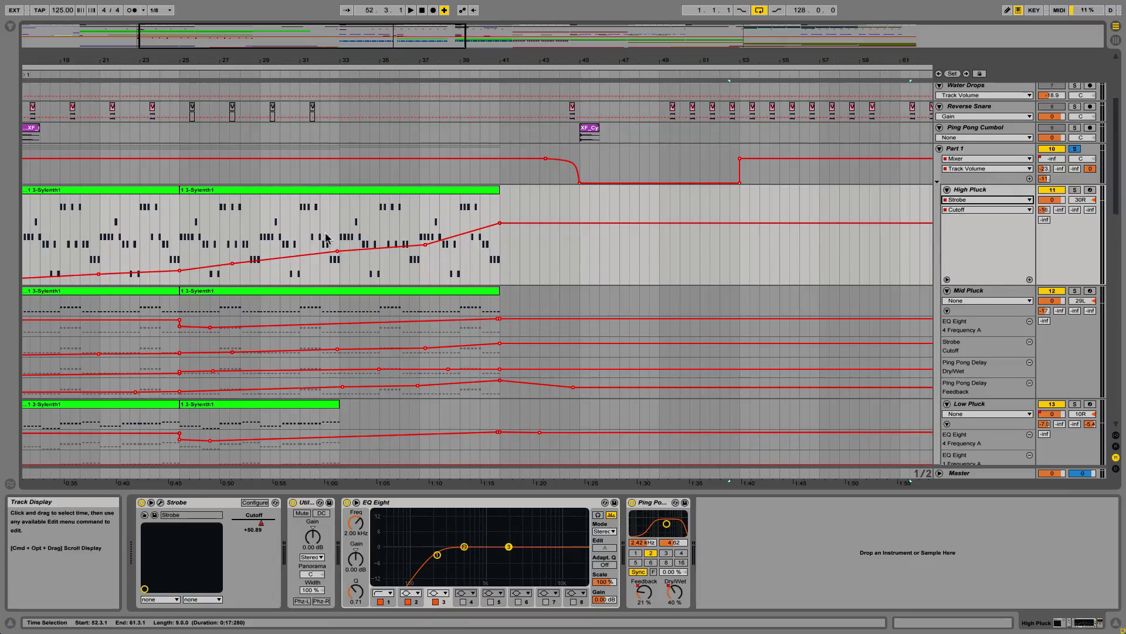
Delete bars 31 to 35.3 of the High Pluck clip from the main track lane, and undo the deletion.
drag(298, 229, 389, 228)
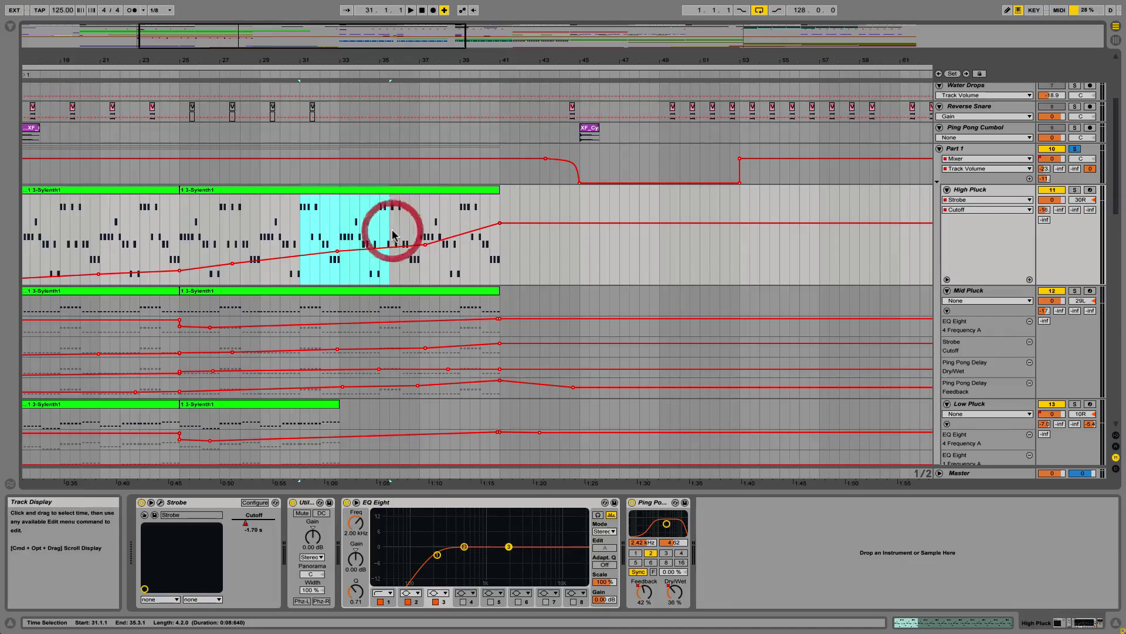
key(Delete)
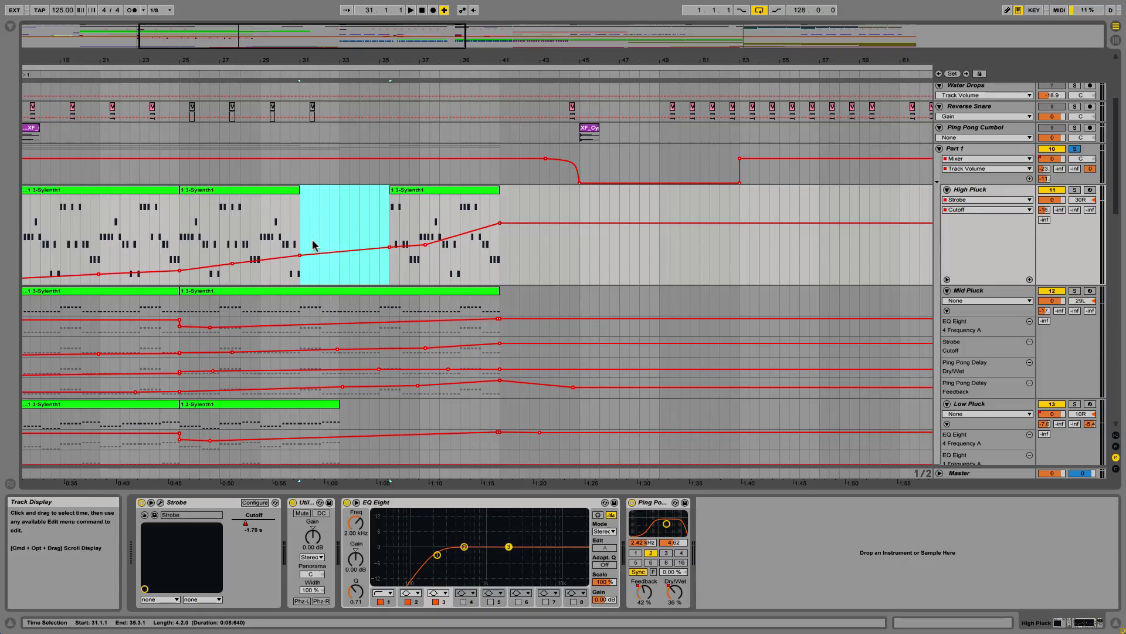
key(super+z)
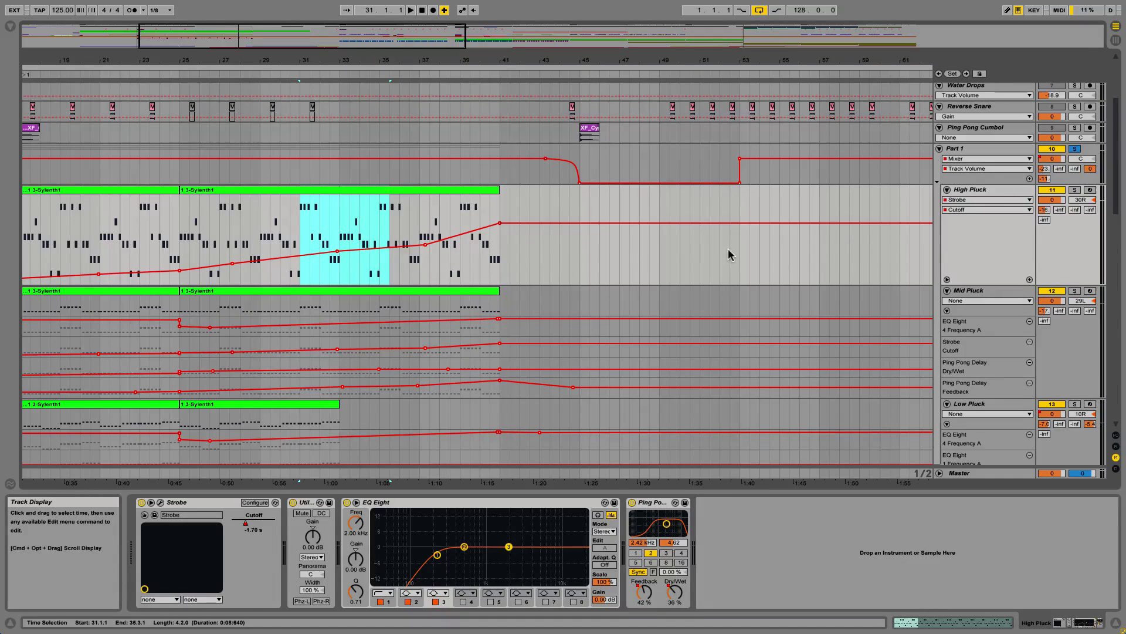
Show High Pluck's Strobe Cutoff envelope in its own automation lane and enlarge that lane.
click(1030, 280)
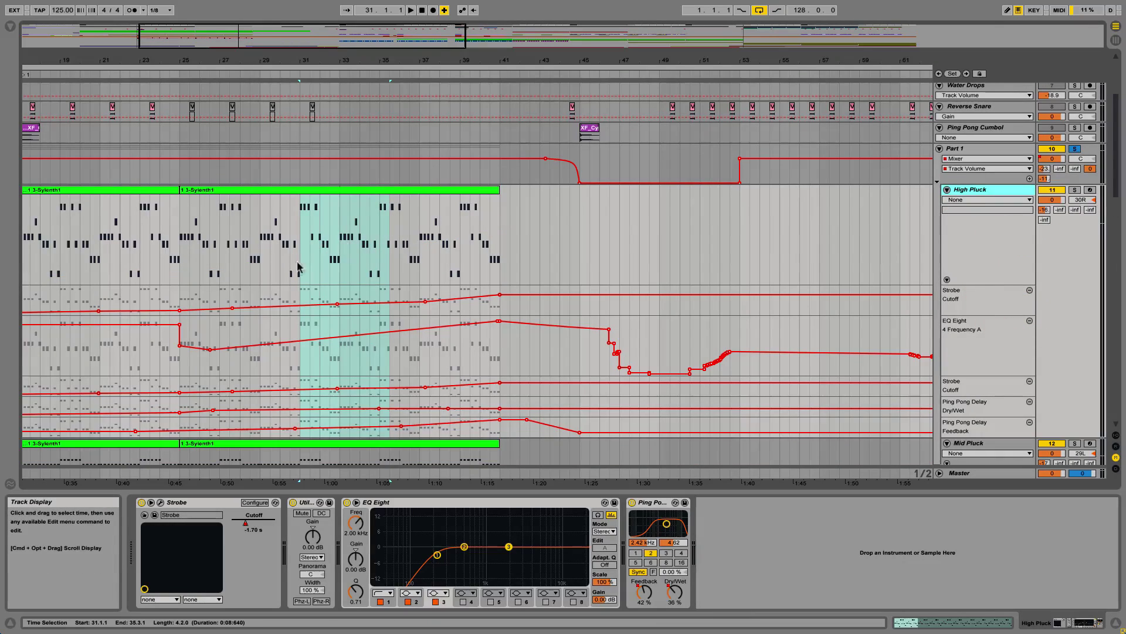
drag(984, 318, 986, 358)
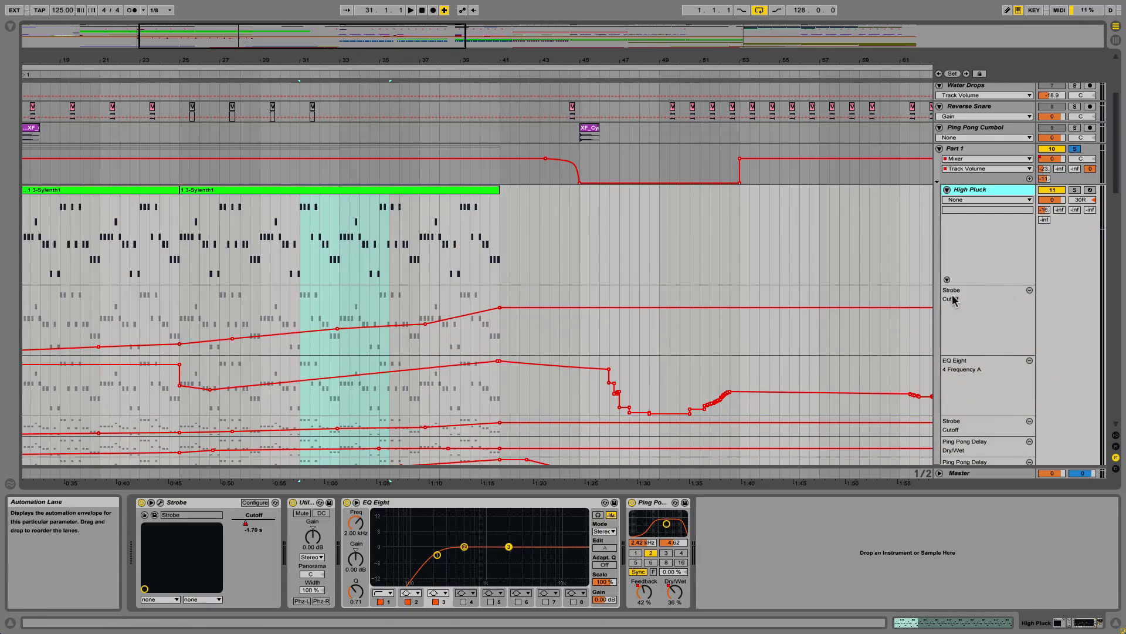
In the enlarged Strobe Cutoff lane, delete the automation from bar 31 to 36.3, and over a wider range around it.
drag(301, 308, 409, 314)
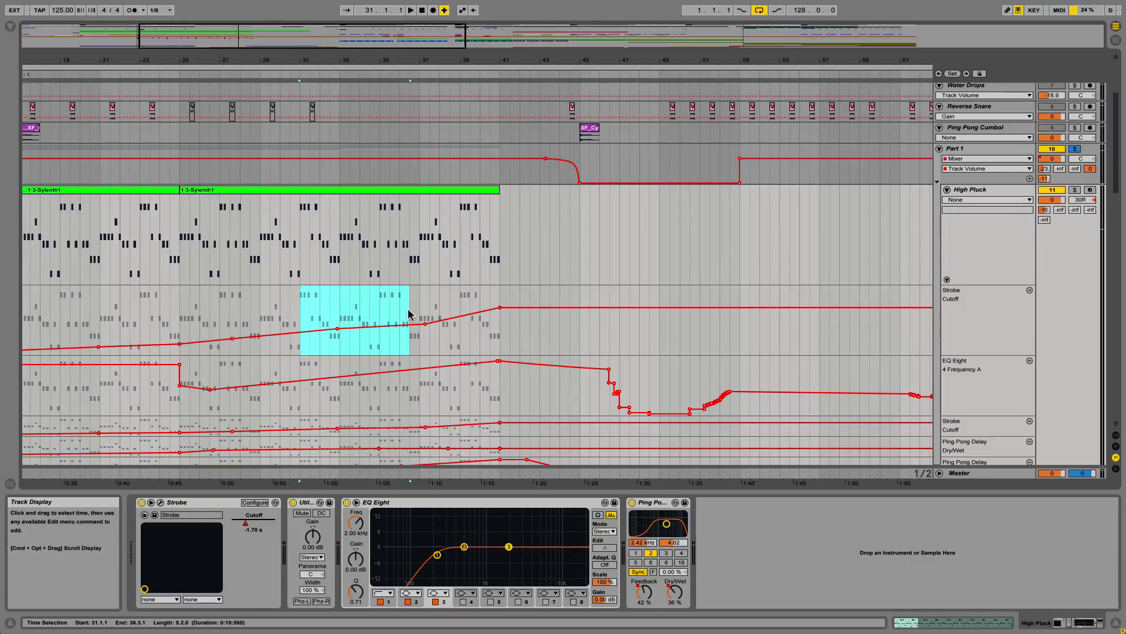
key(Delete)
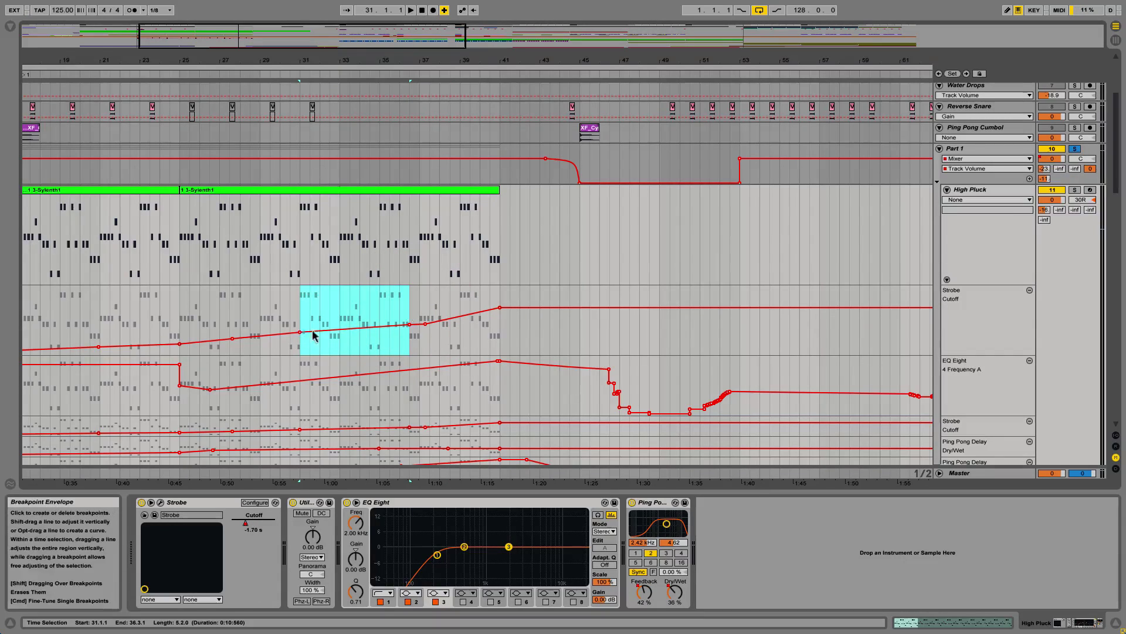
drag(560, 320, 146, 322)
key(Delete)
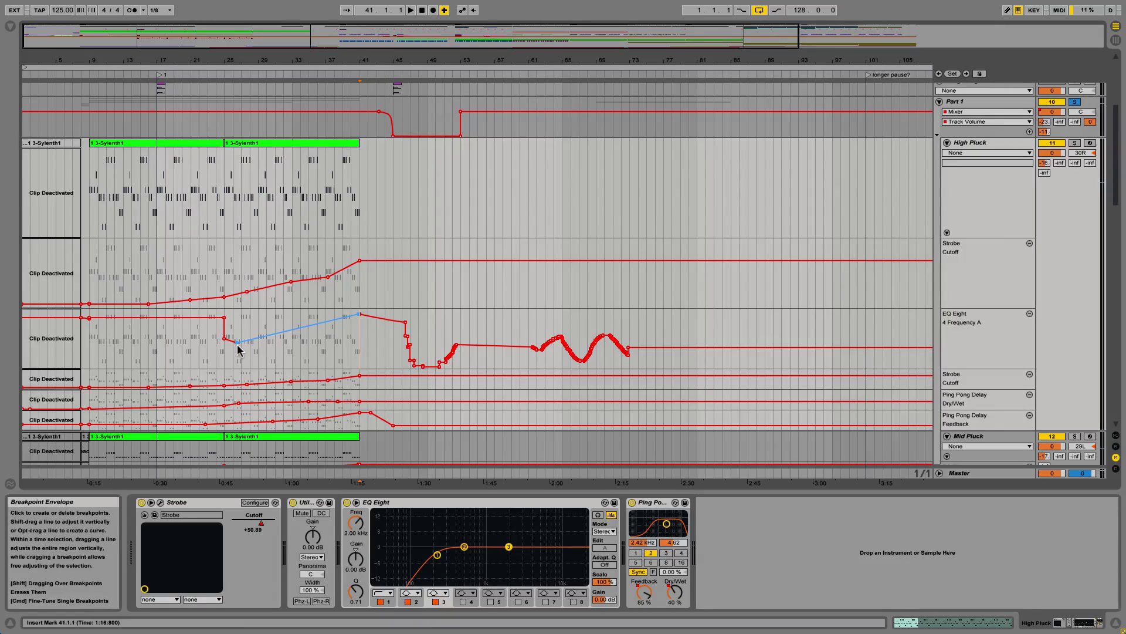
Move the 4 Frequency A breakpoint near bar 27 to about bar 84, back to about bar 71, and undo these moves and the bar 52.3–61.3 deletion.
mouse_move(237, 346)
mouse_down()
mouse_move(278, 352)
mouse_move(224, 367)
mouse_move(352, 364)
mouse_move(358, 352)
mouse_move(235, 346)
mouse_move(294, 342)
mouse_move(818, 342)
mouse_move(604, 340)
mouse_move(443, 364)
mouse_move(405, 322)
mouse_move(111, 334)
mouse_move(627, 345)
mouse_move(815, 334)
mouse_move(337, 332)
mouse_move(722, 336)
mouse_up()
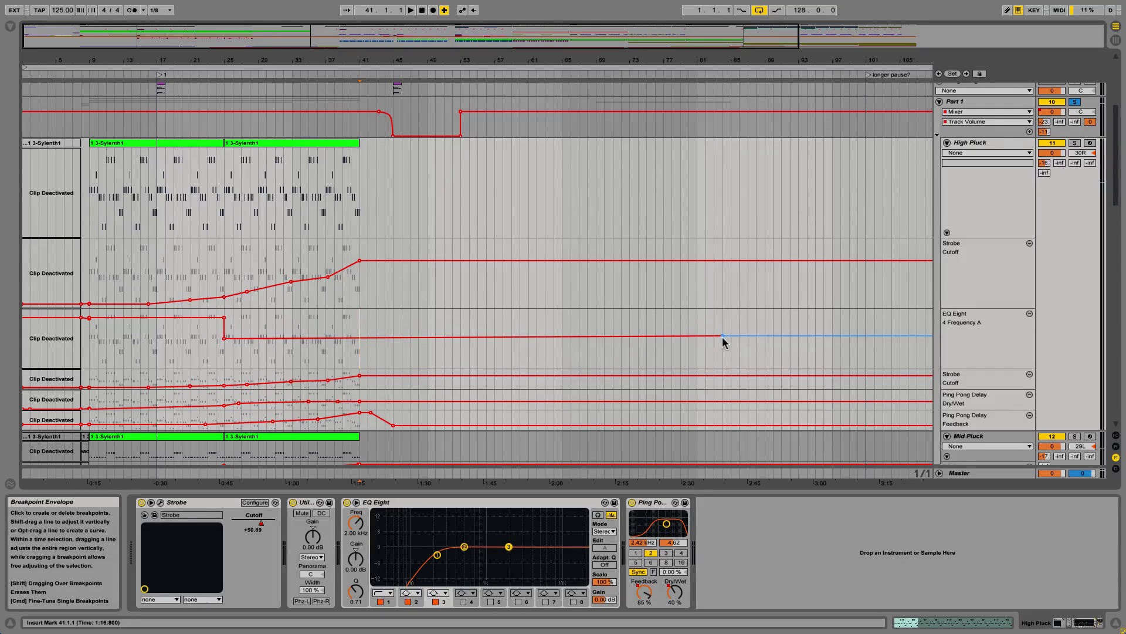
drag(722, 339, 615, 332)
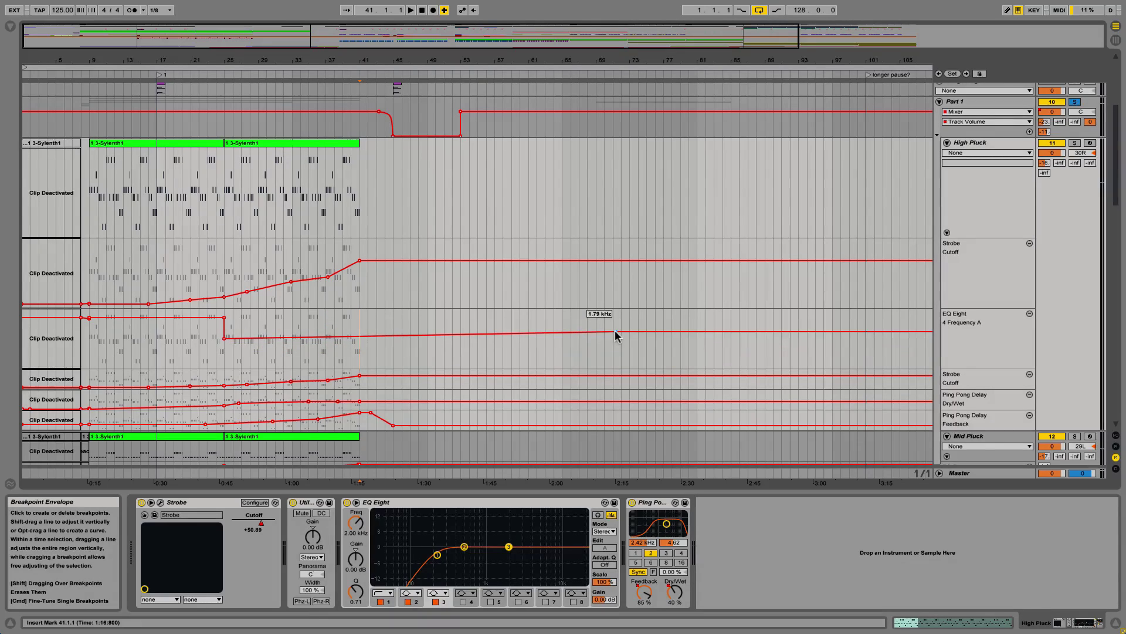
key(super+z)
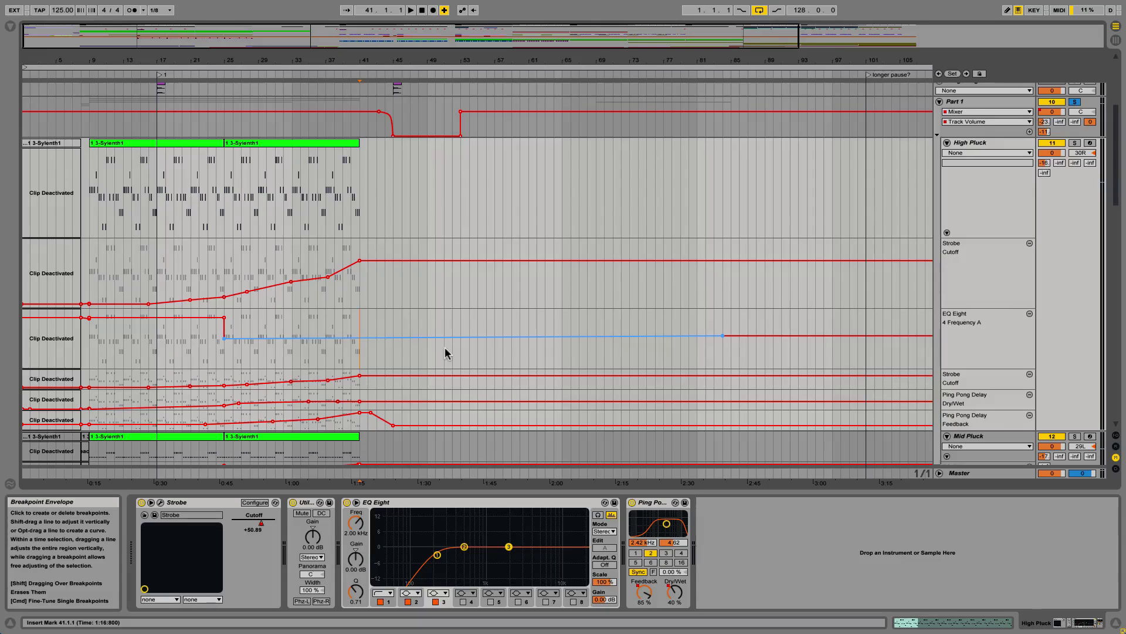
key(super+z)
key(super+z)
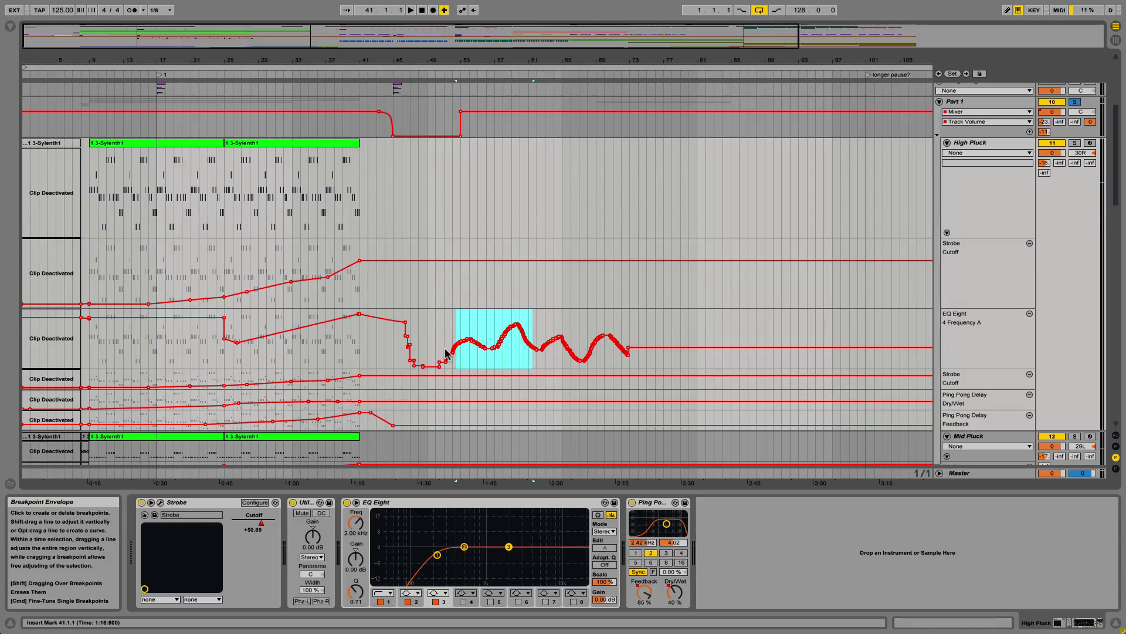
Move High Pluck's clip from bars 25–41 together with its automation so that it starts at bar 79.
click(377, 343)
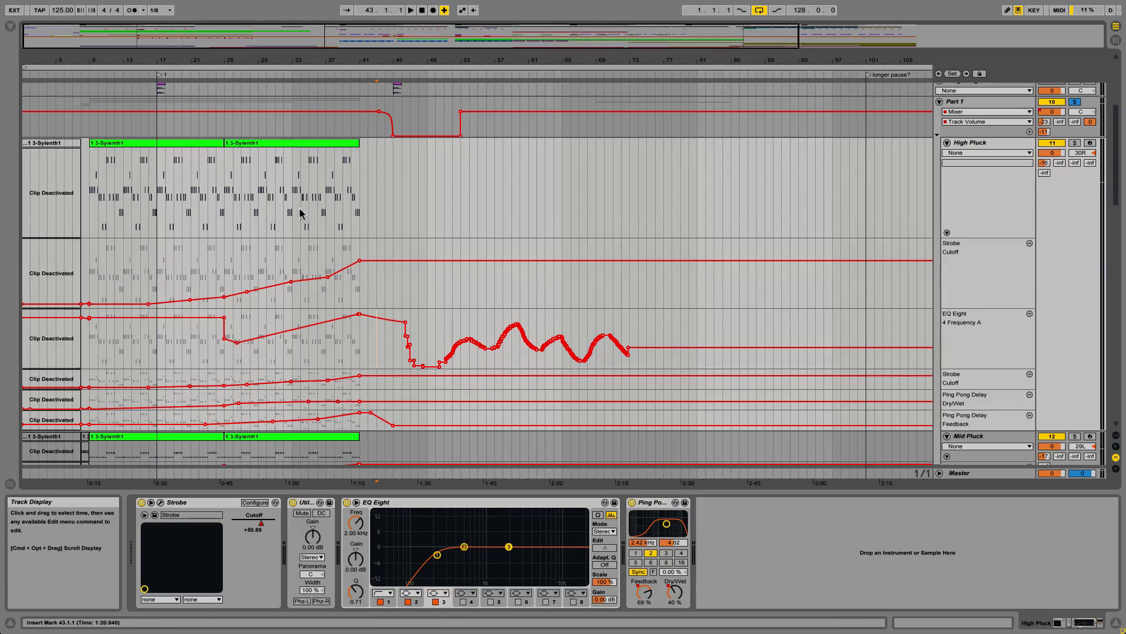
click(267, 146)
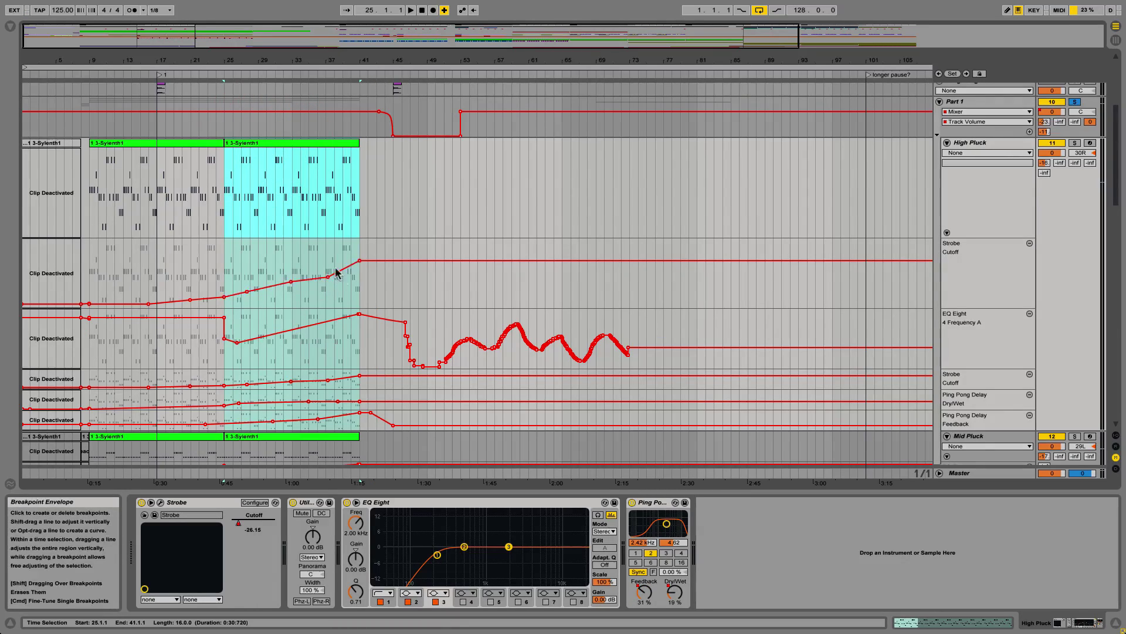
drag(277, 151, 747, 139)
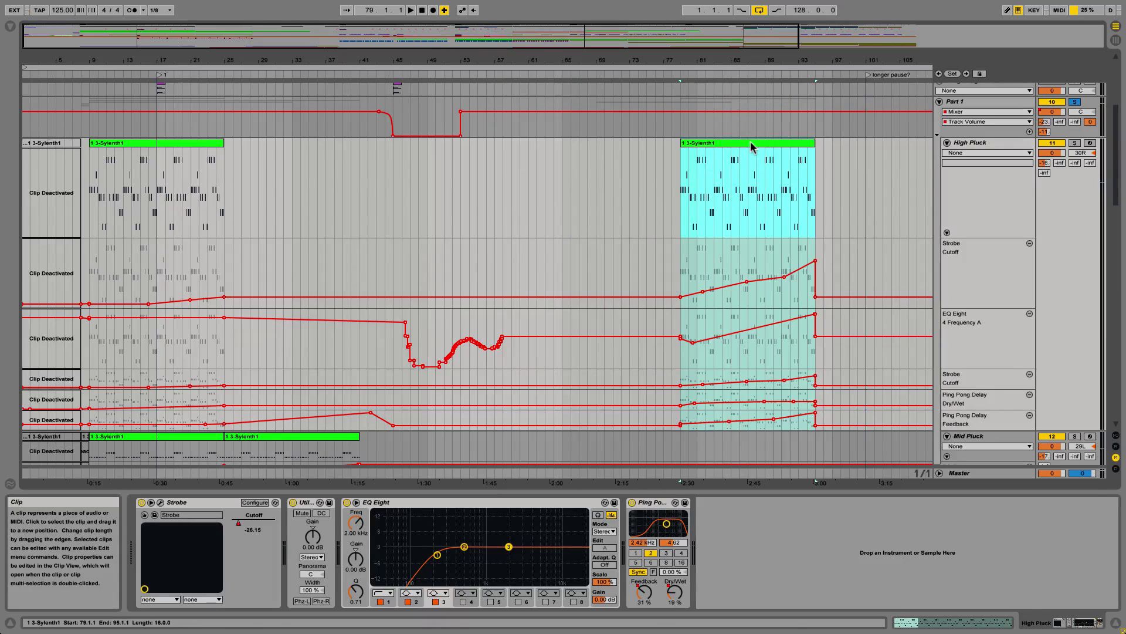
Undo both moves of High Pluck's clip and its automation, restoring them to bars 25–41.
key(super+z)
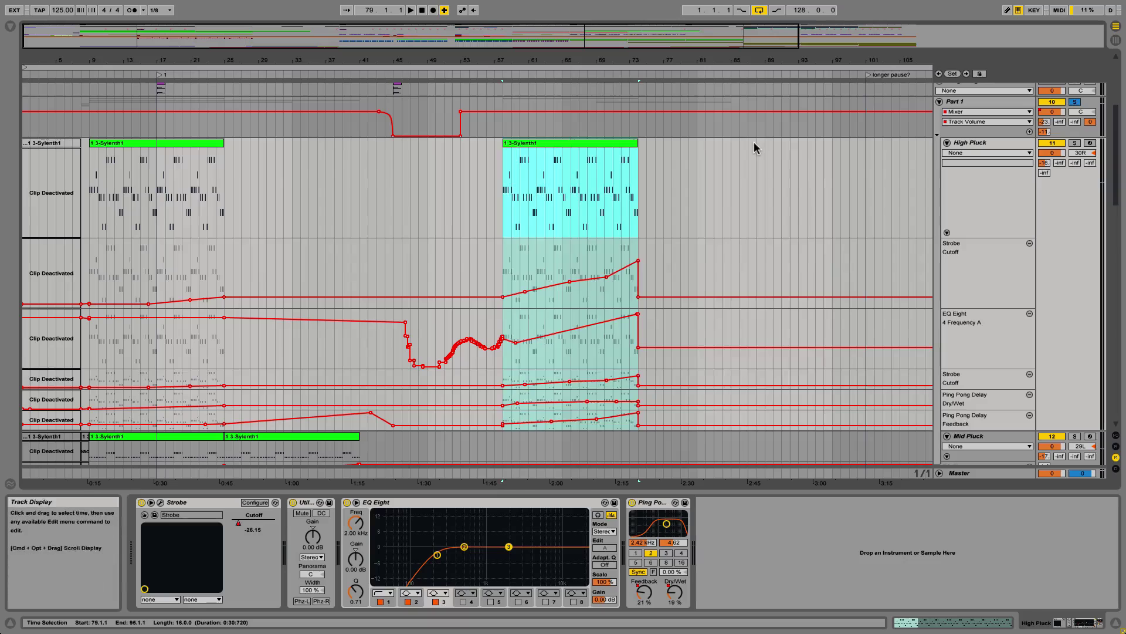
key(super+z)
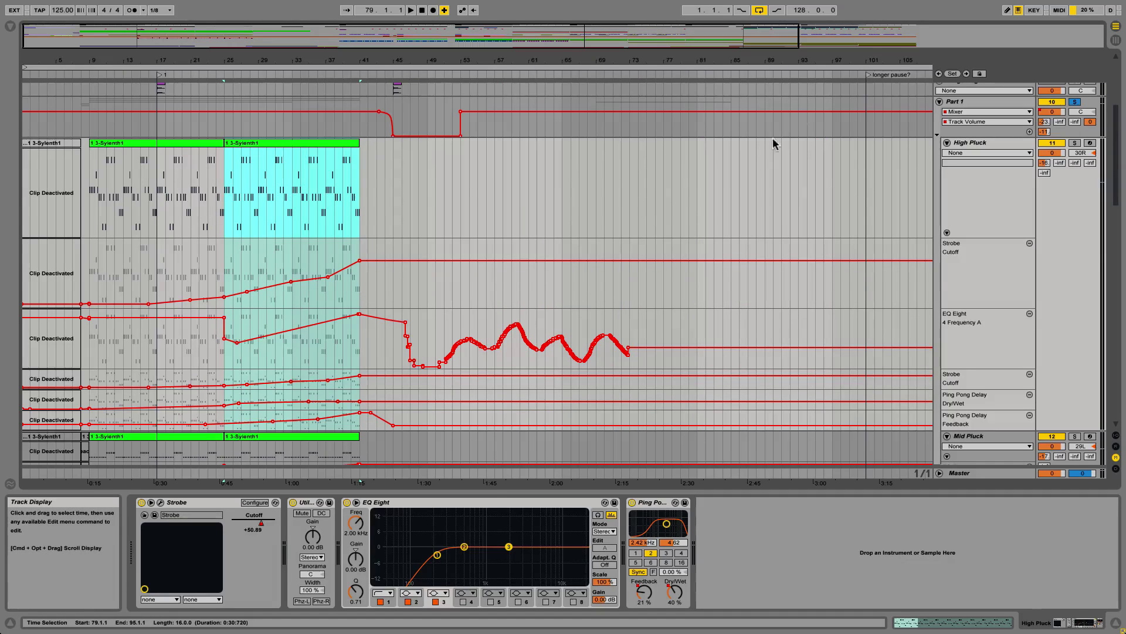
Lock the automation envelopes to the song position and move High Pluck's bar 25–41 clip further along the timeline without its automation.
click(980, 74)
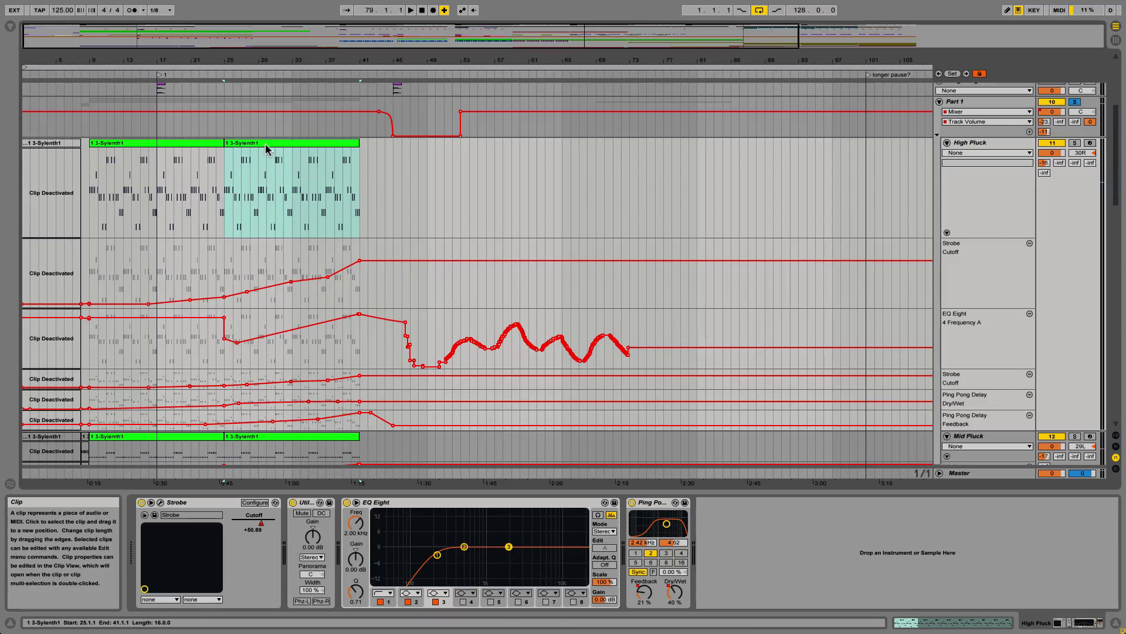
drag(266, 150, 524, 151)
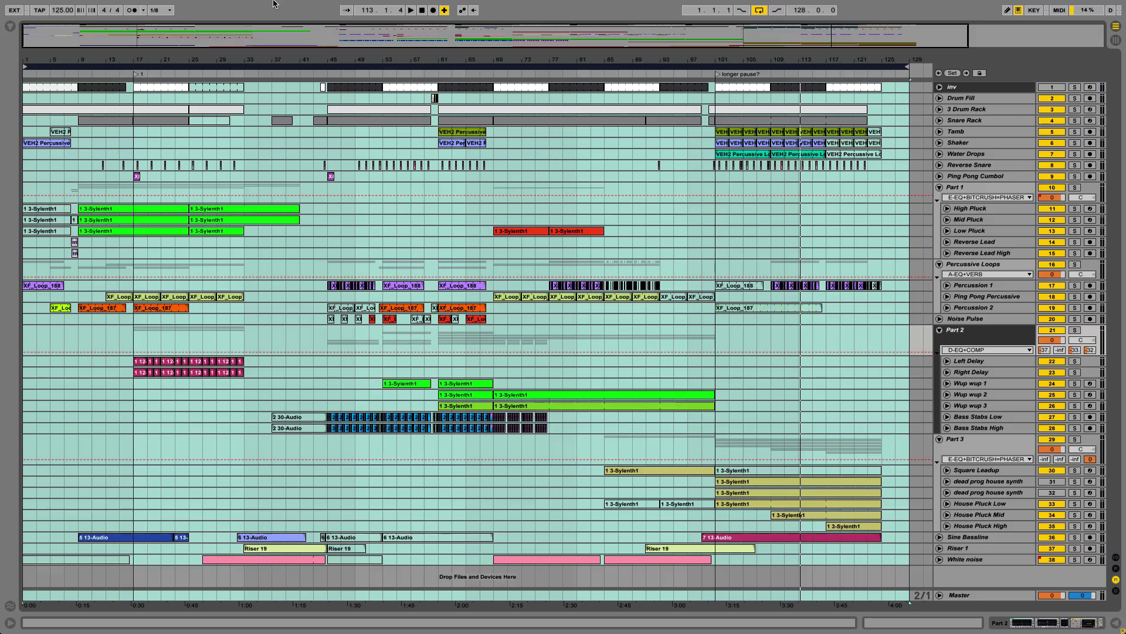
Play the whole arrangement from its beginning through bar 128 and stop playback.
key(space)
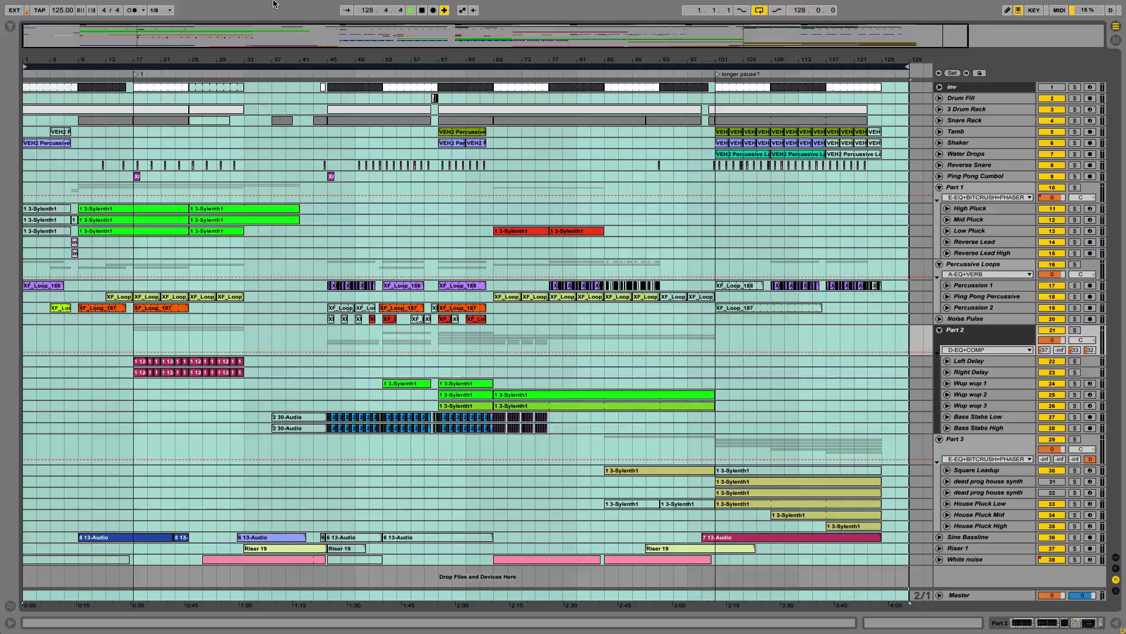
key(space)
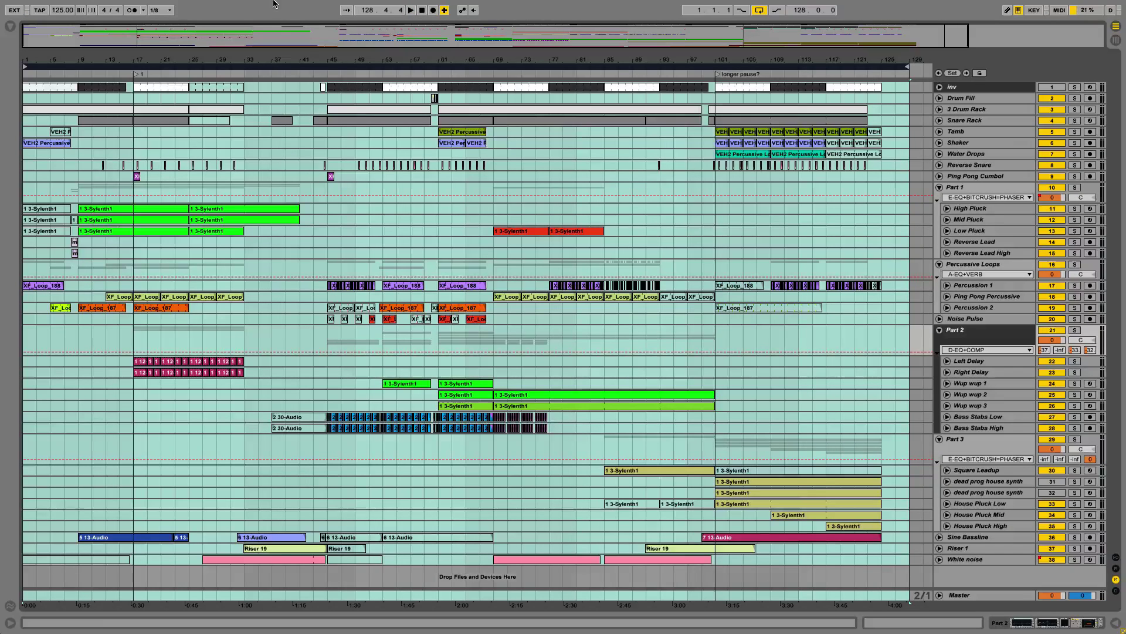